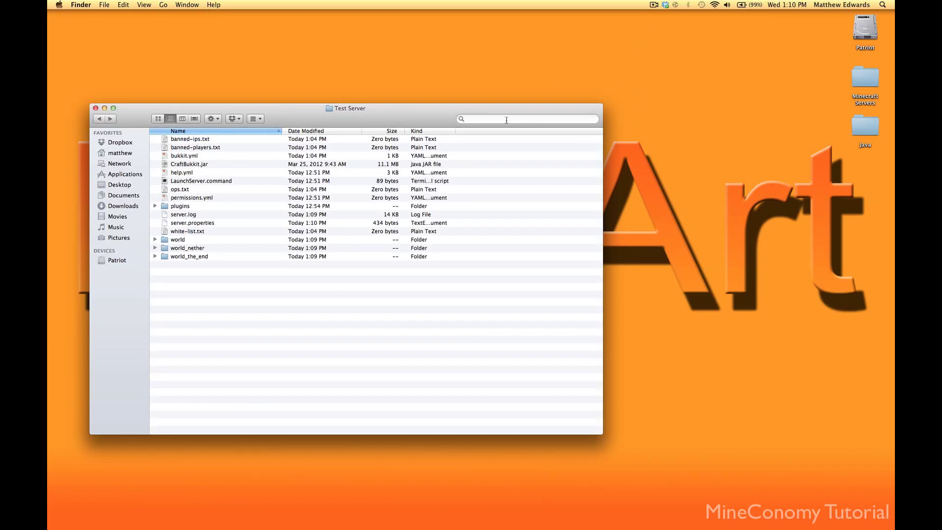
Launch LaunchServer.command from the Test Server folder to start the Minecraft server
left_click(226, 182)
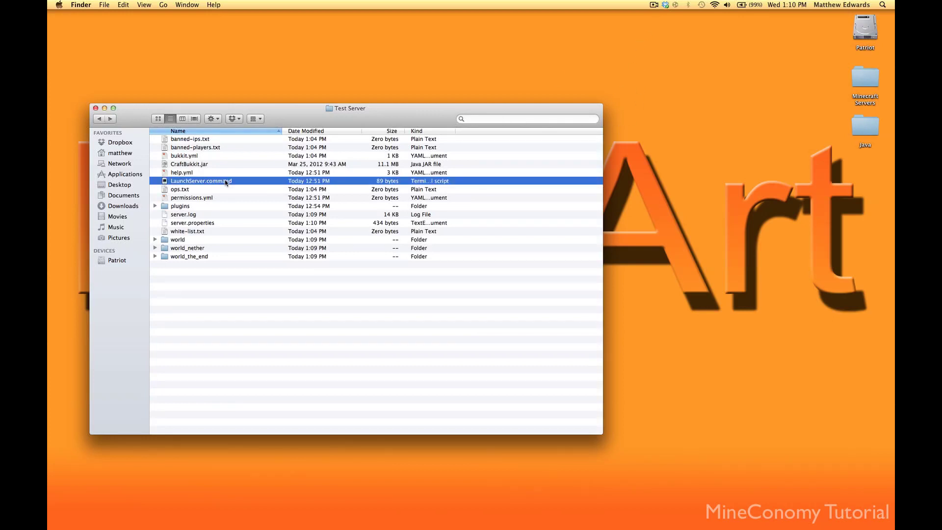
double_click(226, 181)
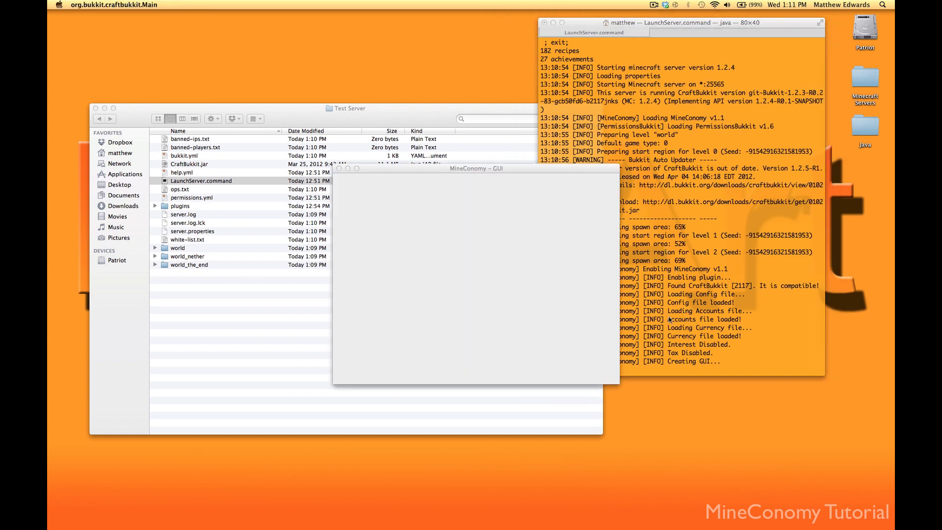
Move the MineConomy control panel aside and confirm its Accounts list is still empty
left_click_drag(446, 167, 722, 106)
left_click(654, 155)
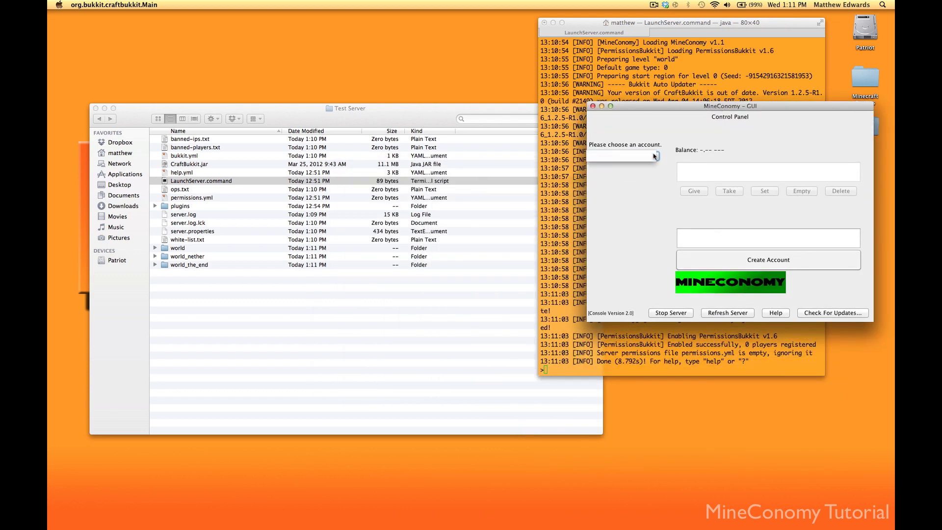
left_click(641, 189)
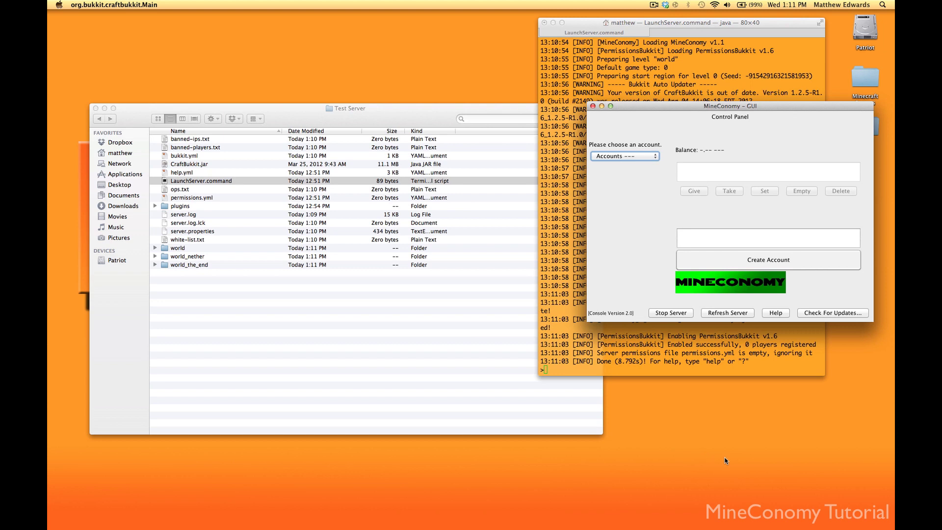
Bring Minecraft forward and join My Server from the Multiplayer server list
left_click(105, 108)
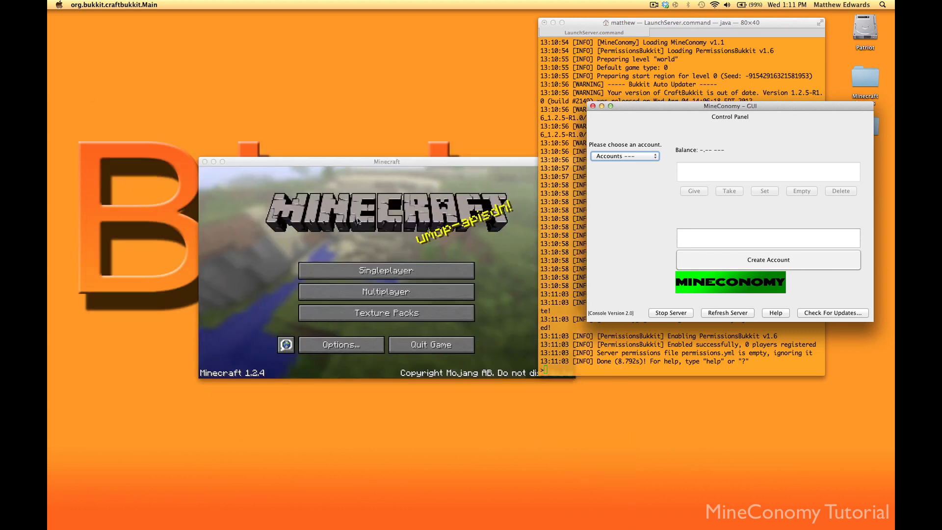
left_click(407, 251)
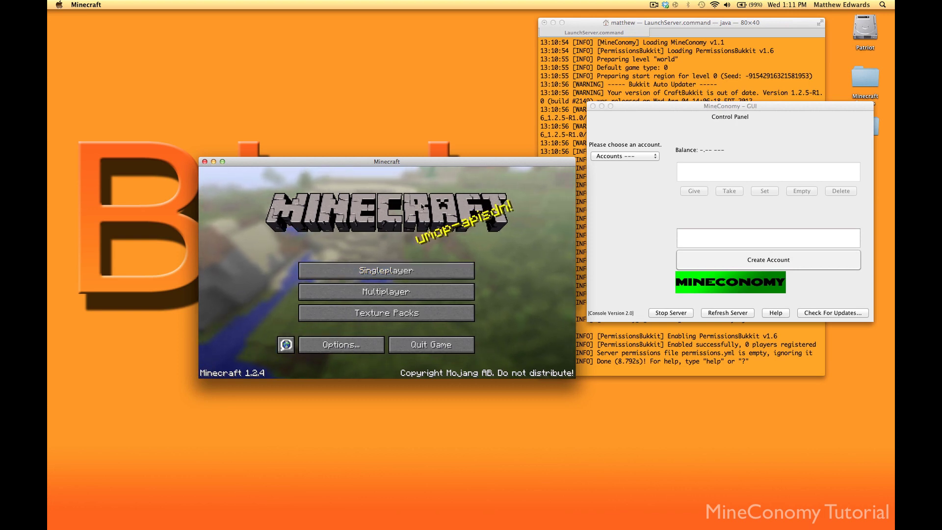
left_click(414, 271)
left_click(437, 360)
left_click(416, 294)
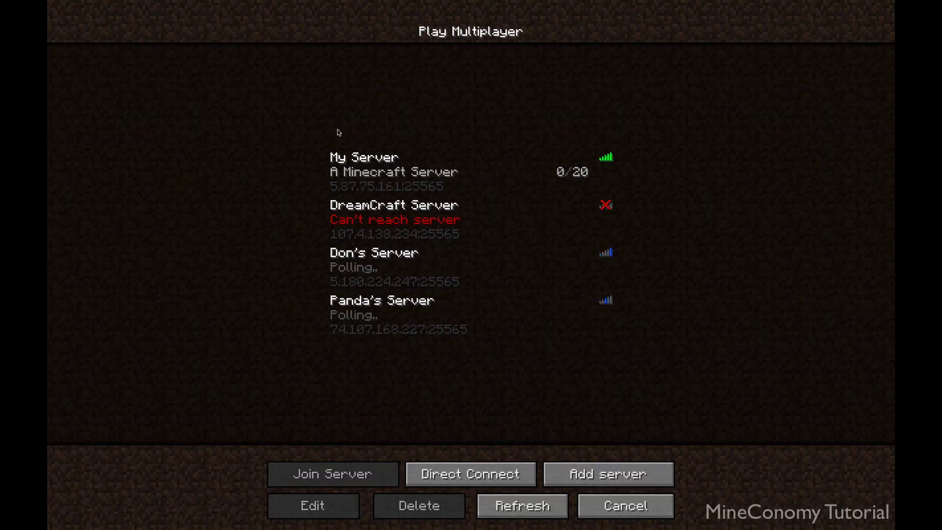
left_click(358, 189)
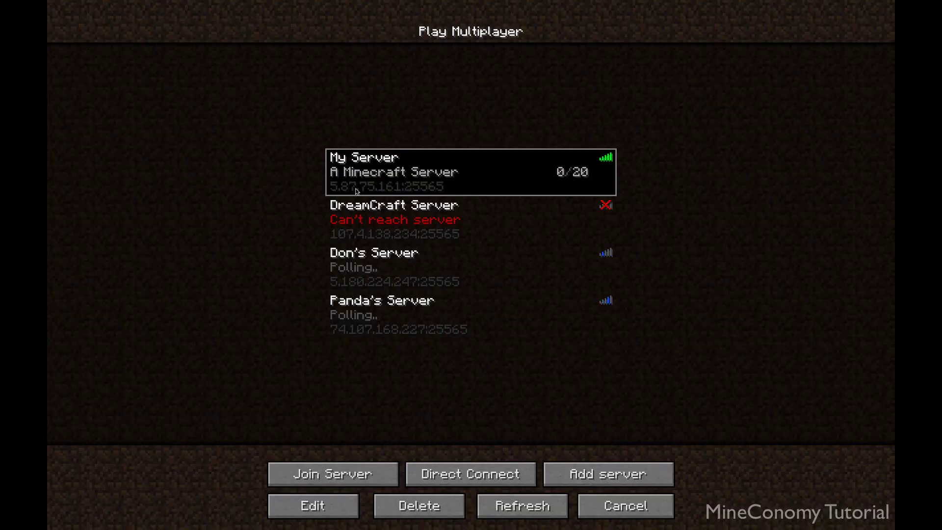
left_click(384, 471)
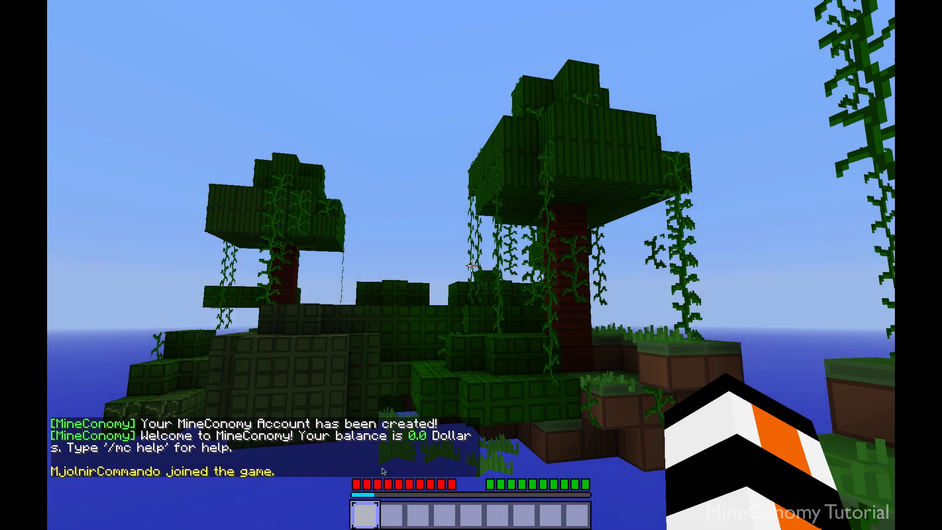
Walk forward onto the sandstone floor by the jungle trees, then open chat
key("w")
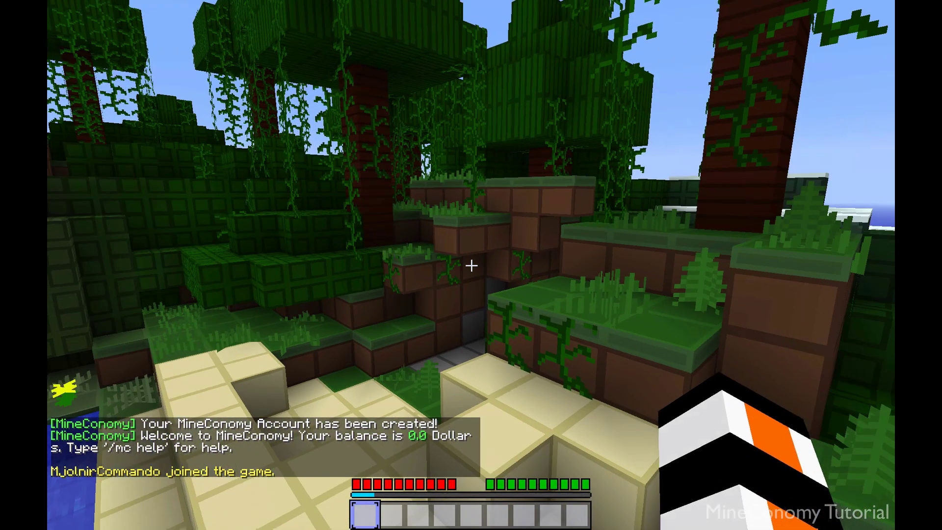
key("Escape")
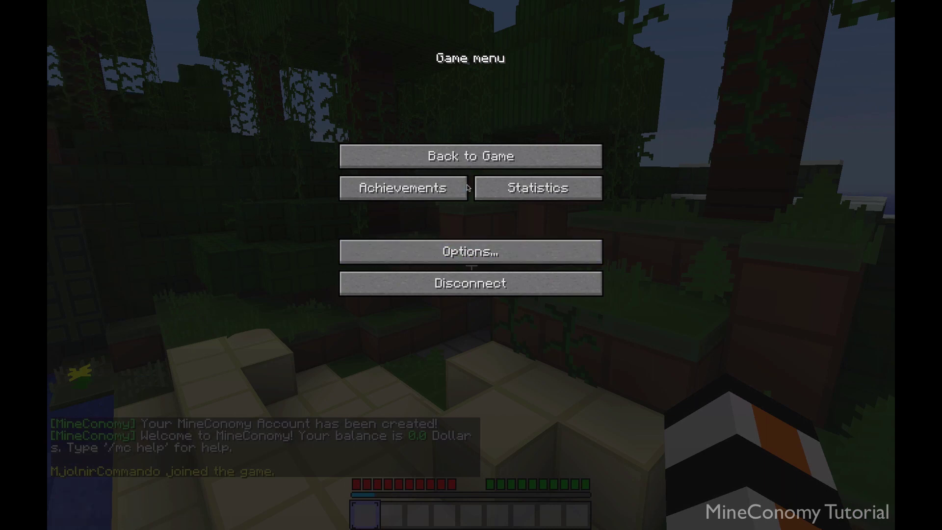
left_click(468, 158)
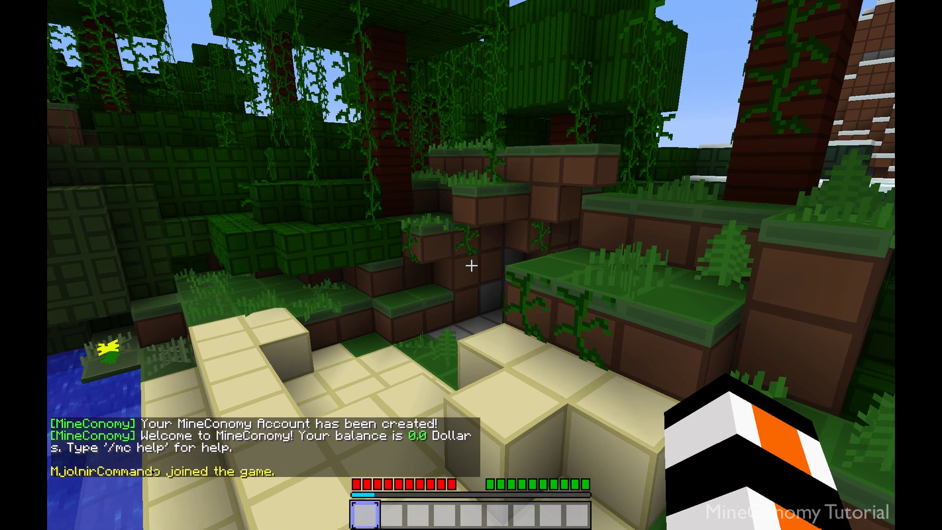
key("t")
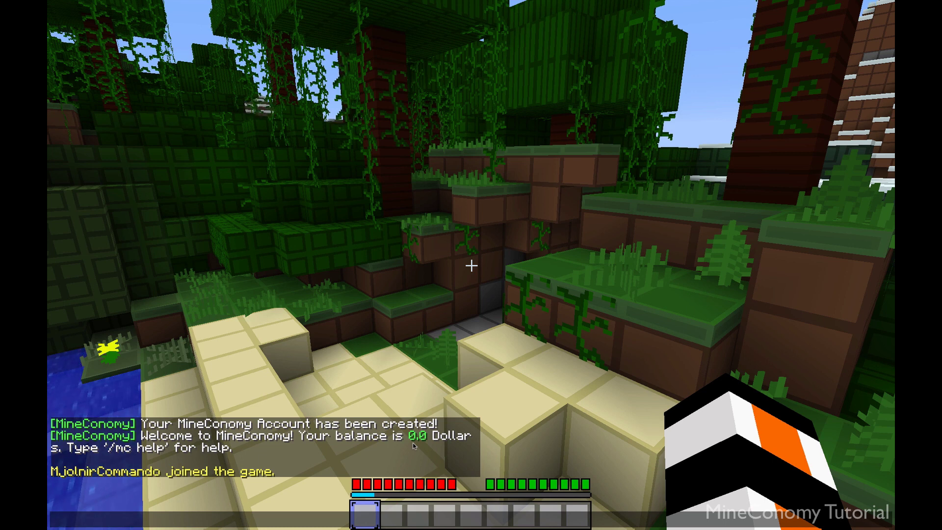
Show both MineConomy help pages with /mc help and /mc help 2
type("/mc help")
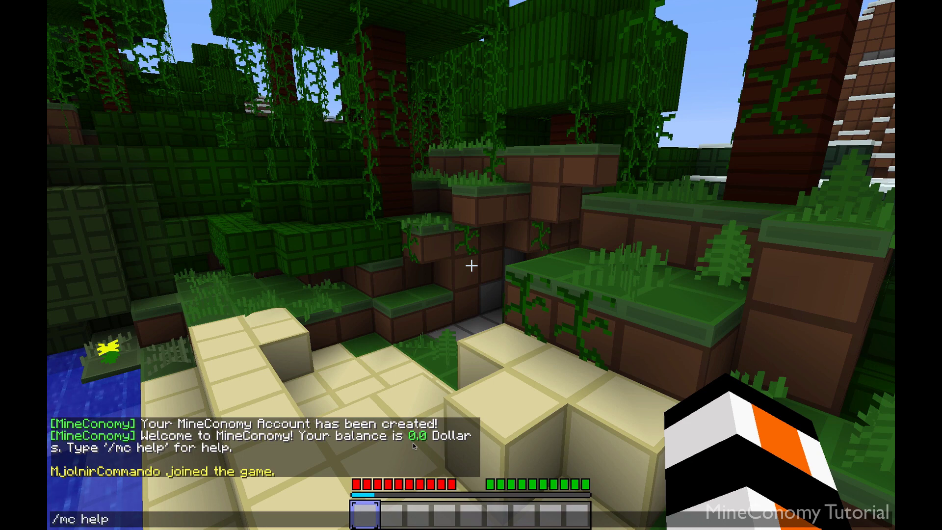
key("Return")
key("t")
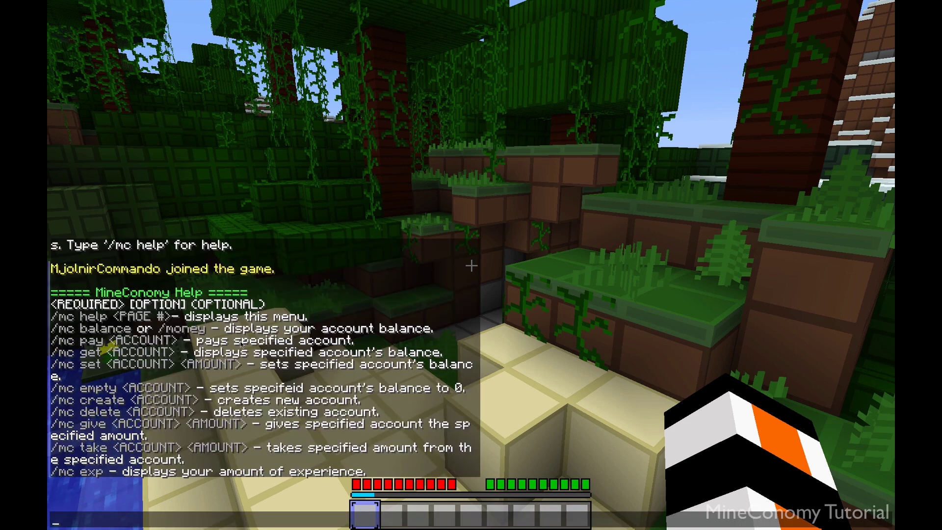
type("/mc hel")
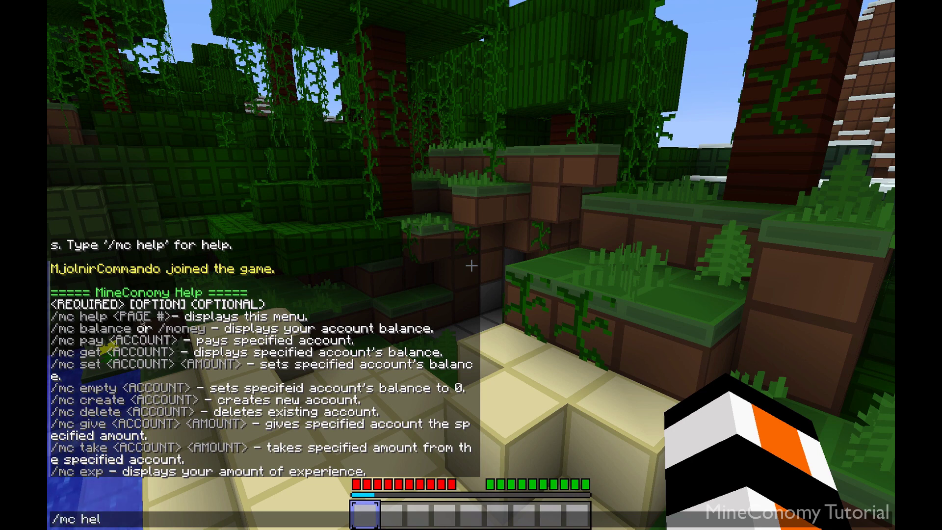
type("p 2")
key("Return")
key("t")
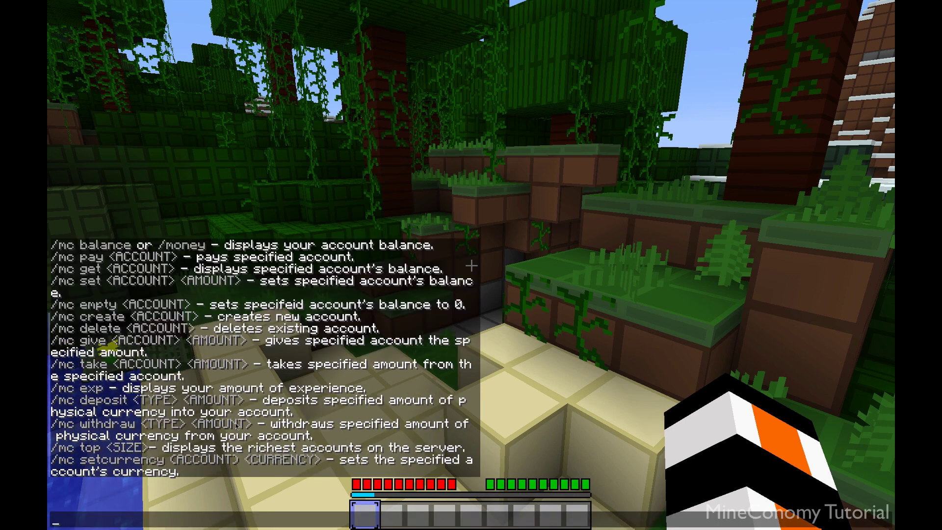
scroll(159, 402, "up", 2)
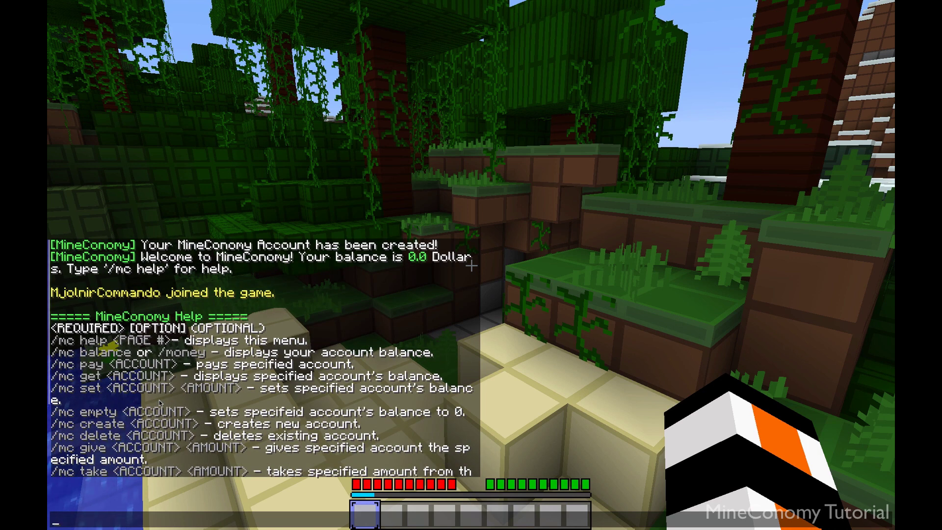
scroll(159, 402, "down", 2)
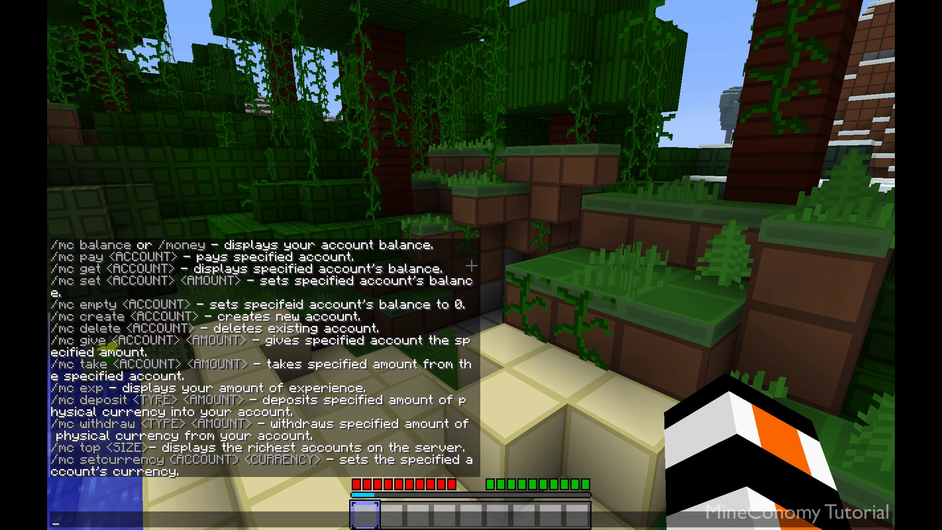
Check the balance with /money, which reports 0.0 Dollars
type("/mc")
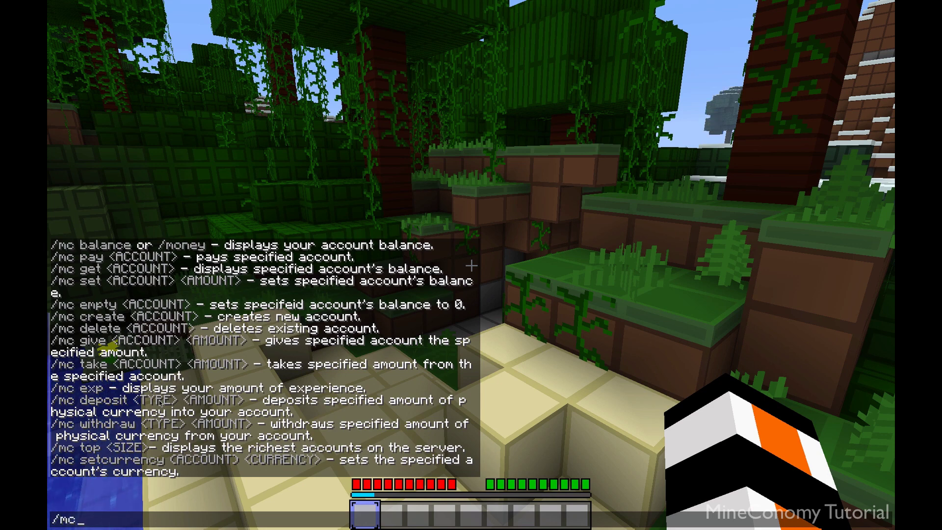
type(" bala")
key("BackSpace")
key("BackSpace")
type("alance")
key("BackSpace")
key("BackSpace")
key("BackSpace")
key("BackSpace")
key("BackSpace")
key("BackSpace")
key("BackSpace")
key("BackSpace")
key("BackSpace")
key("BackSpace")
type("money")
key("Return")
key("slash")
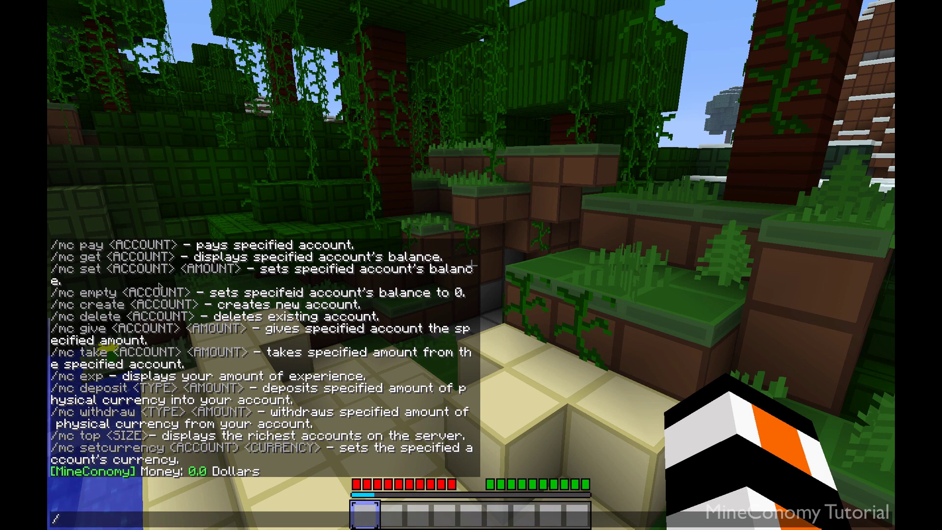
scroll(159, 286, "up", 2)
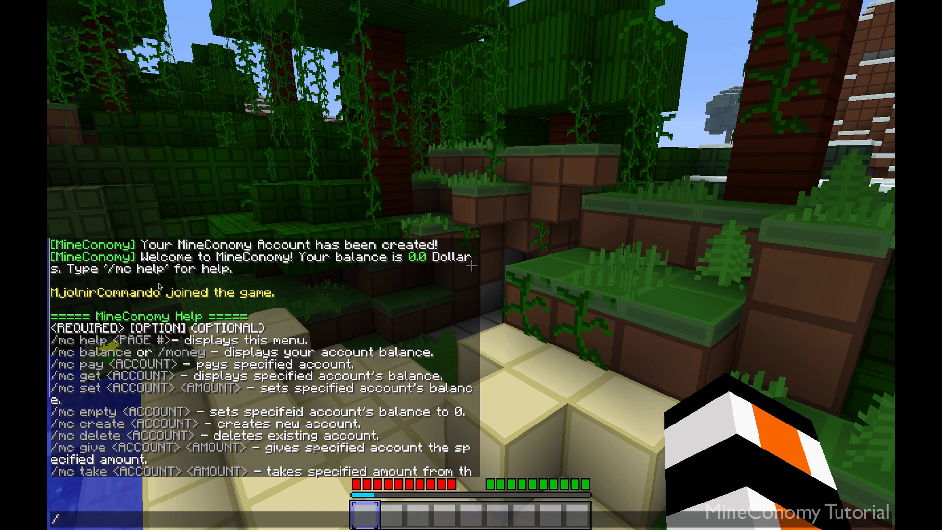
Create a 'TestAccount' account, then delete it with /mc delete TestAccount
type("mc")
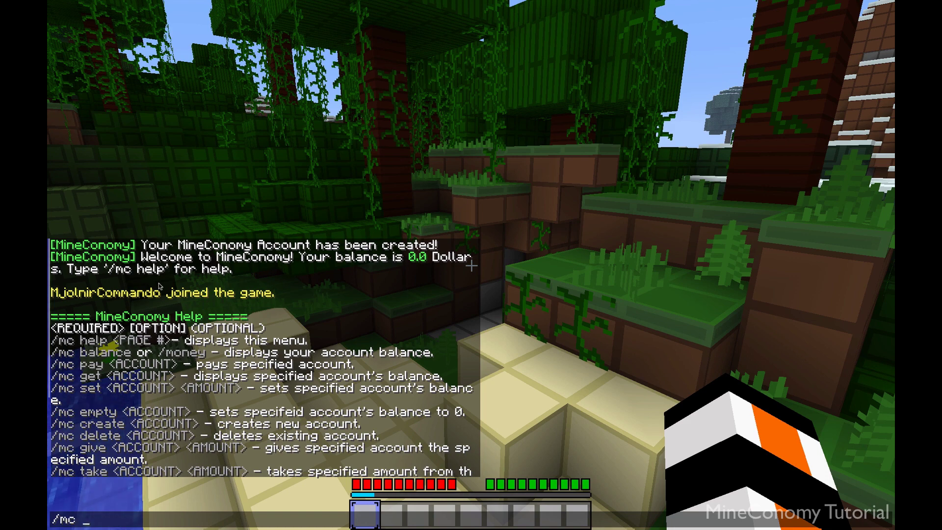
type("create")
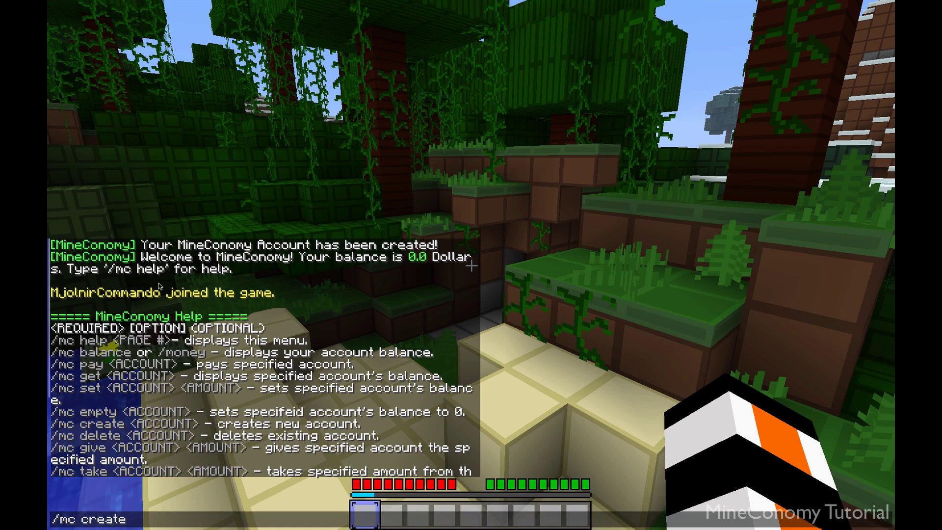
type(" TestAccount")
key("Return")
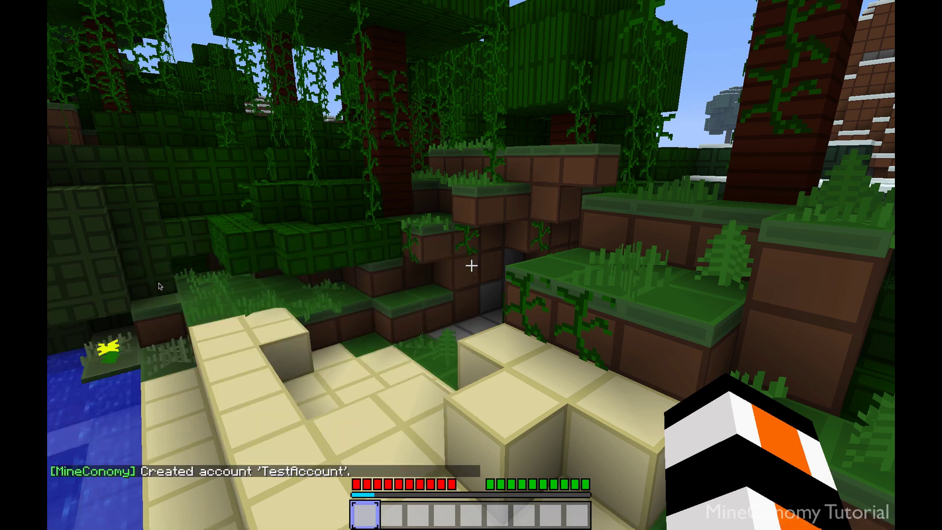
key("t")
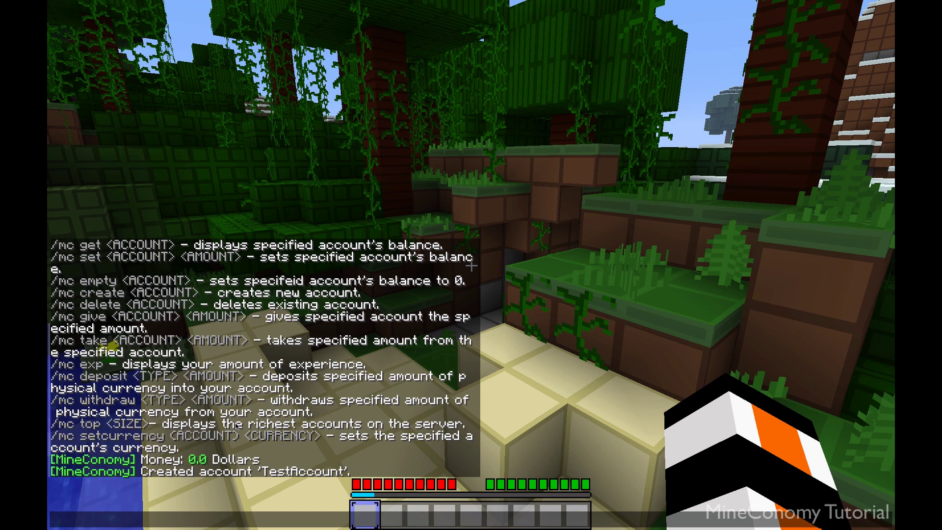
type("/mc delete")
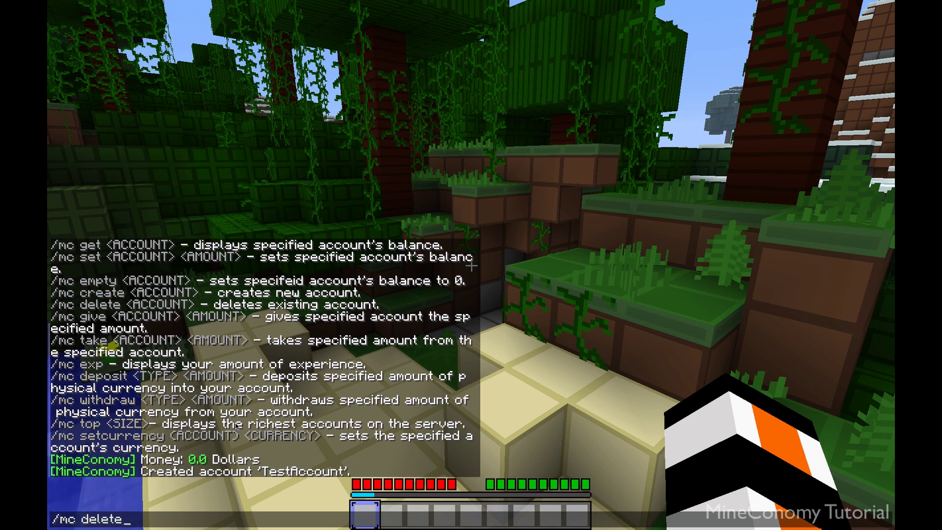
type(" TestAccount")
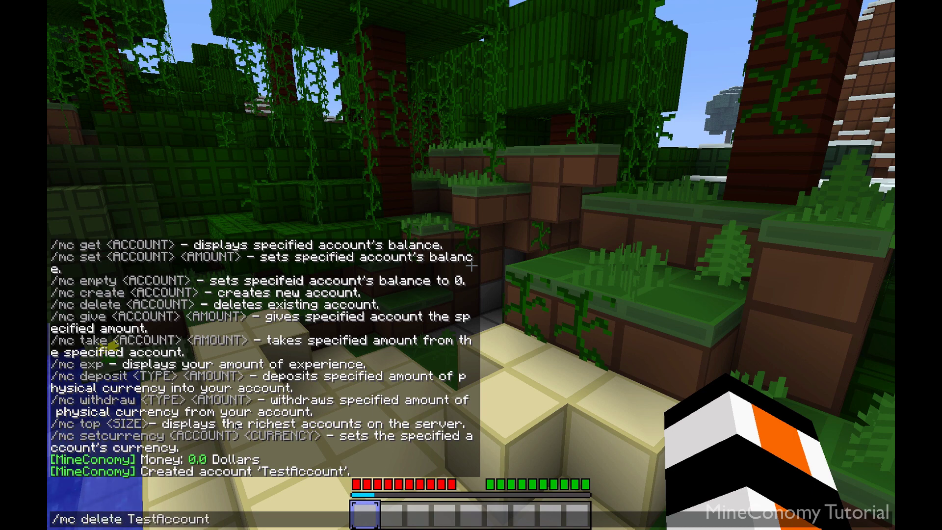
key("Return")
Create the account 'Test' with /mc create Test and review the chat history
type("/")
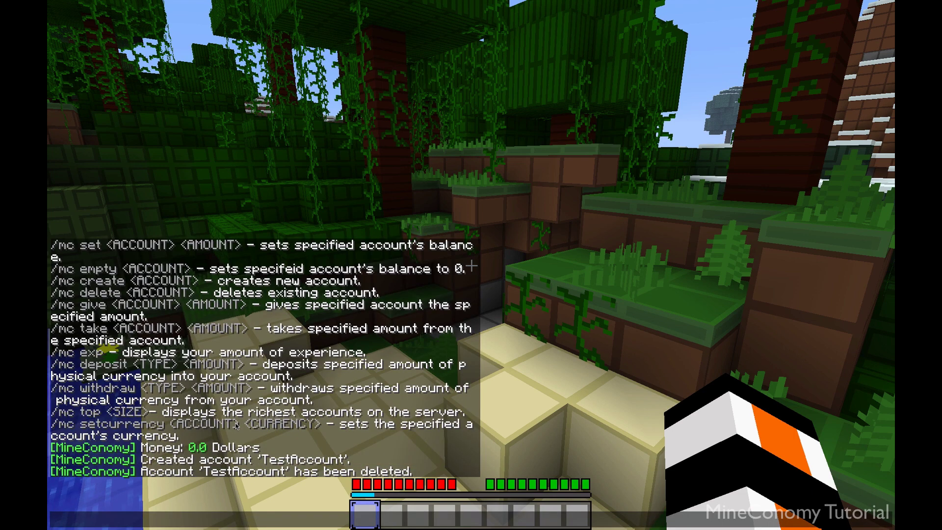
type("mc cr")
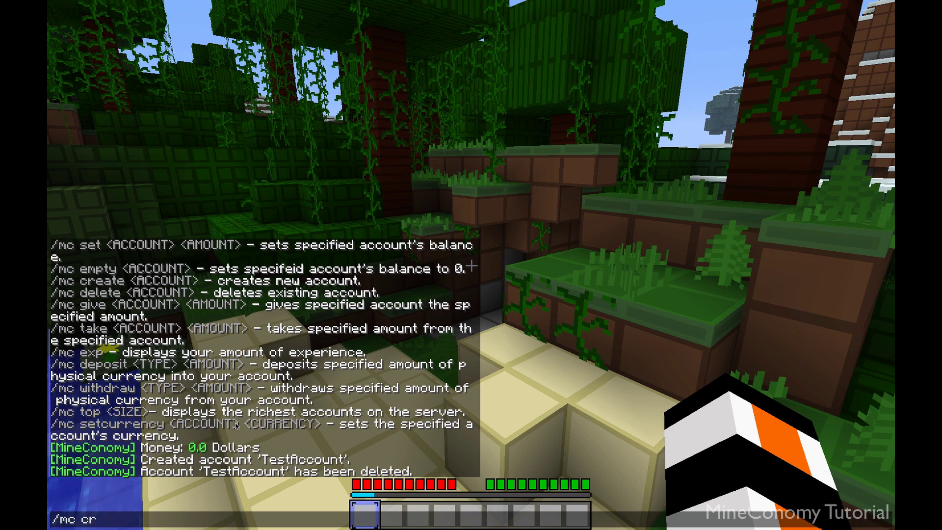
type("eate Test")
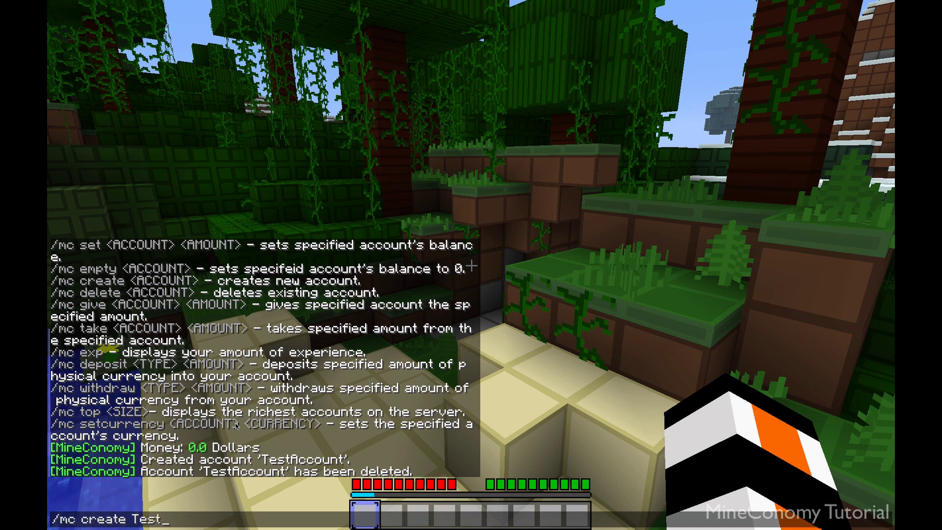
key("Return")
key("t")
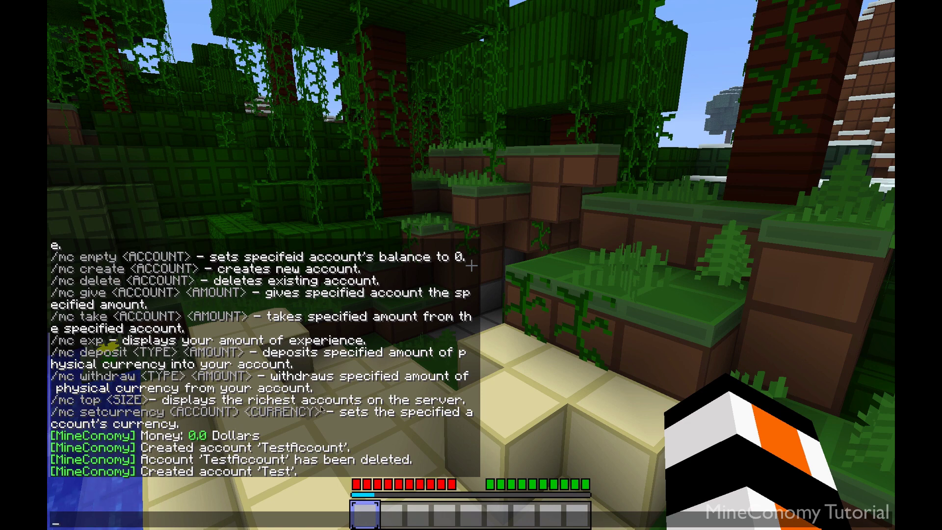
scroll(321, 411, "up", 3)
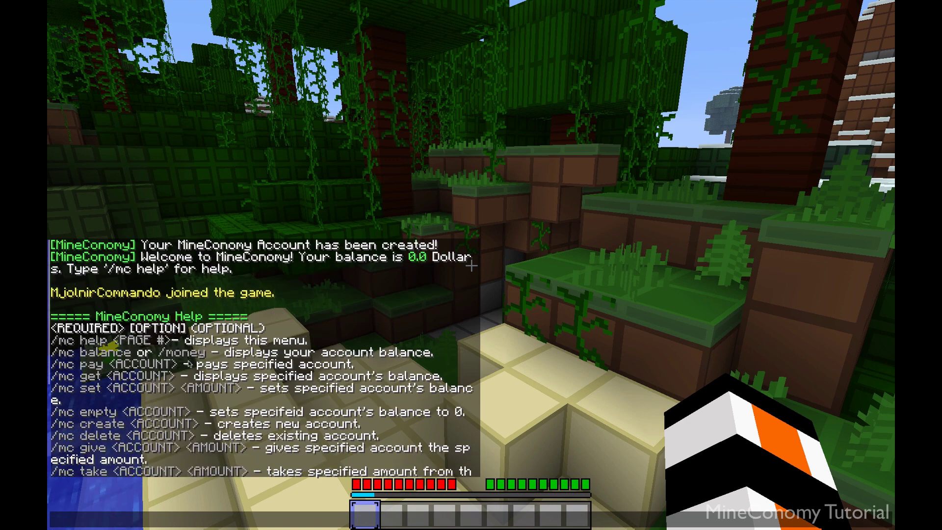
Look up Test's balance, then set it to 100 Dollars with /mc set Test 100
type("/mc get Test")
key("Return")
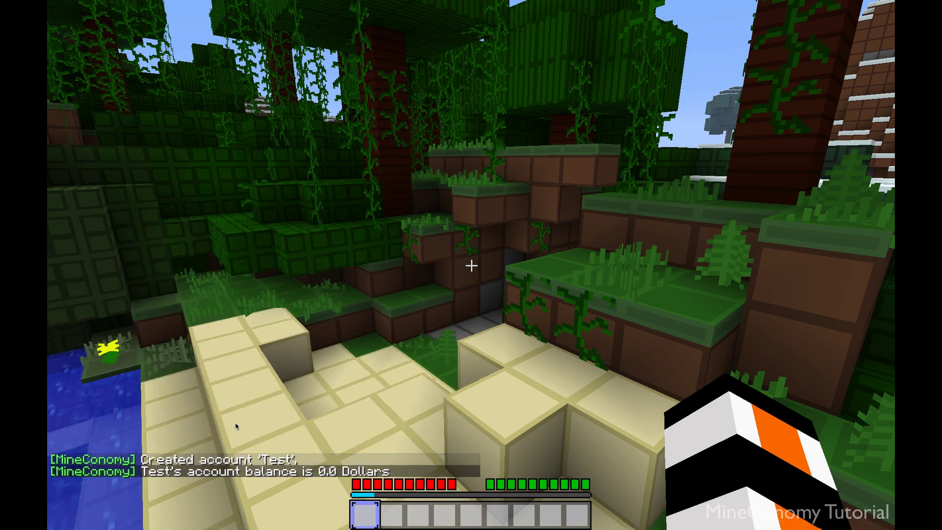
type("/mc s")
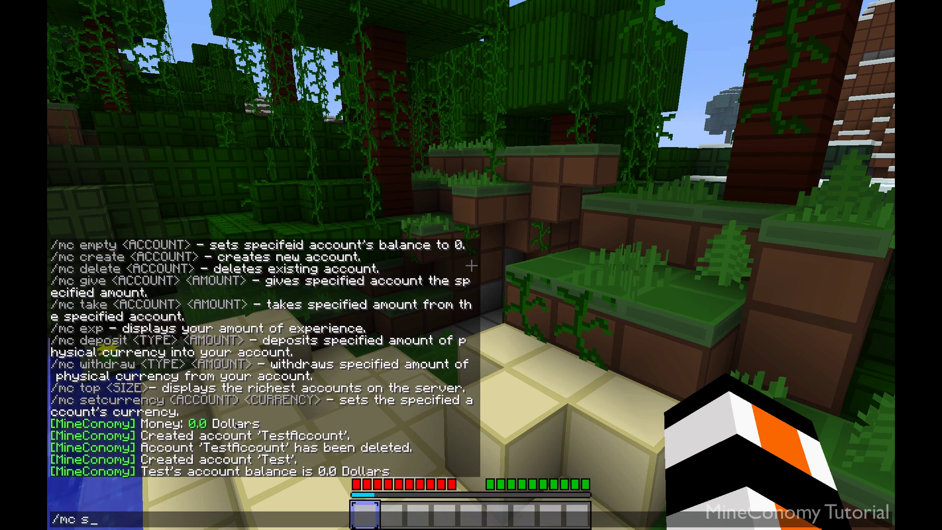
type("et Test")
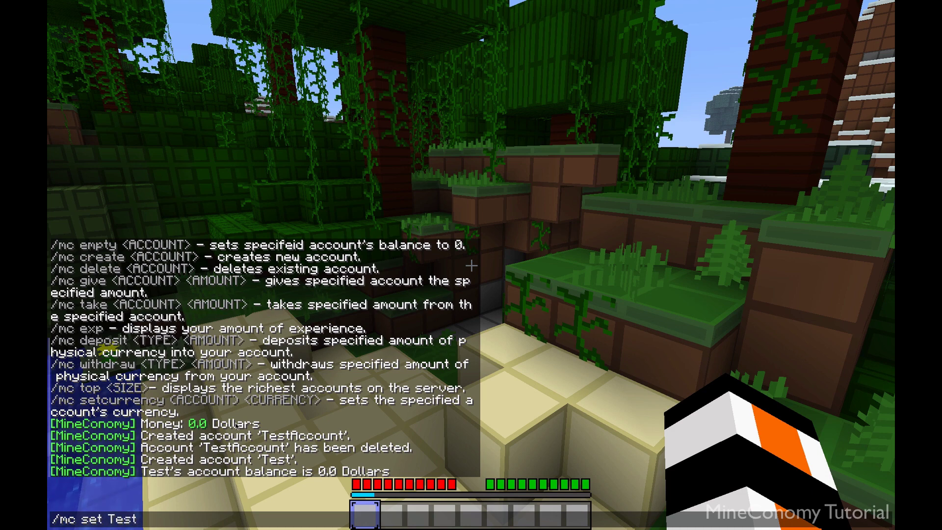
type(" 100")
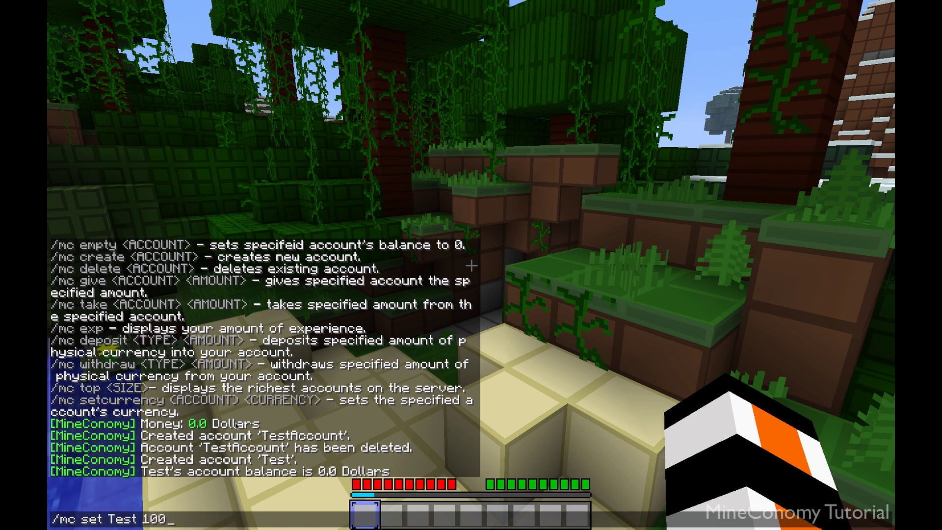
key("Return")
key("t")
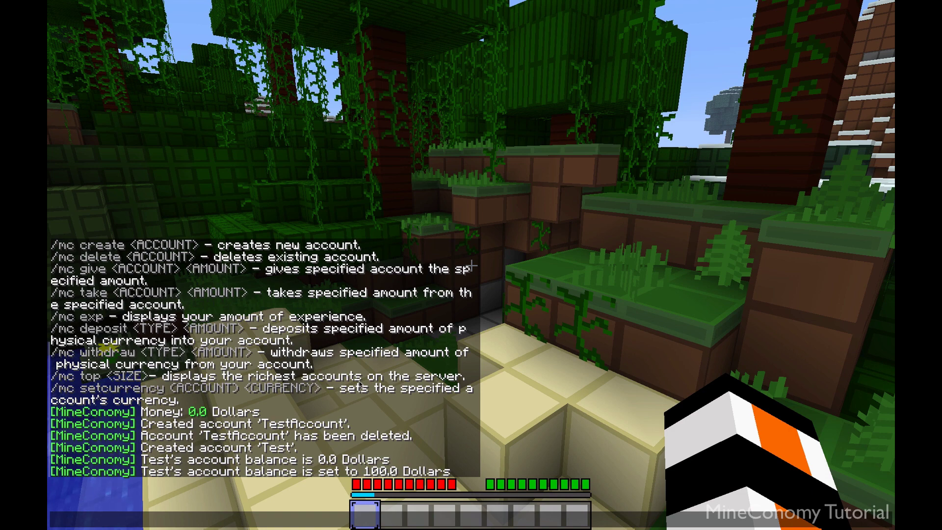
scroll(361, 385, "up", 15)
scroll(361, 385, "down", 14)
scroll(360, 384, "up", 6)
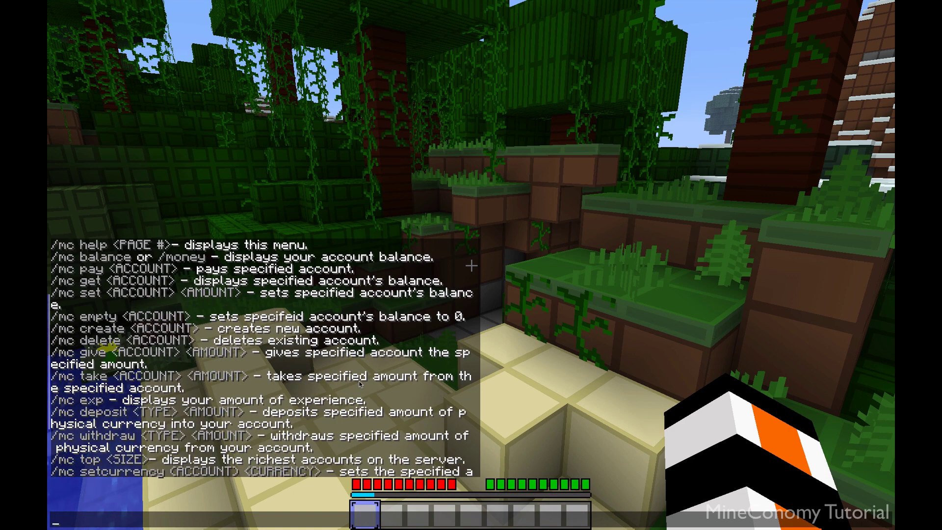
Set your own account's balance to 1000 Dollars
type("/mc set")
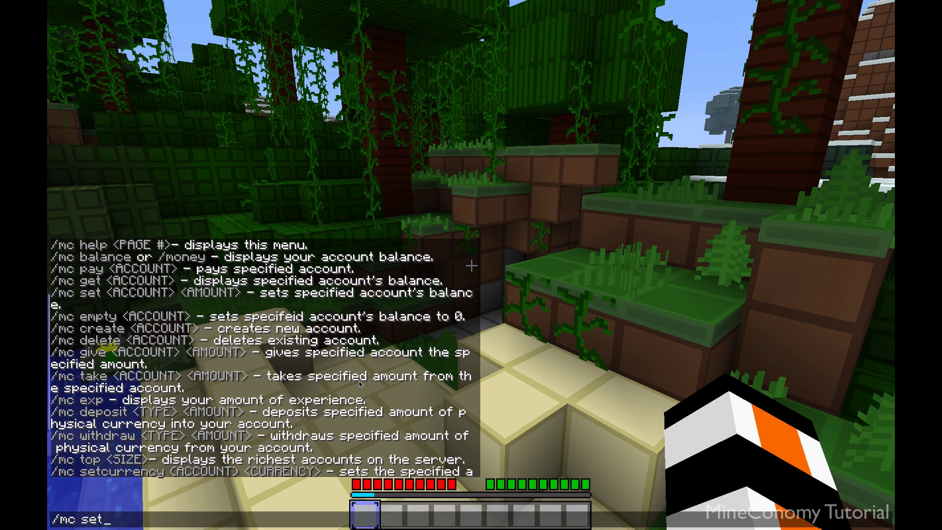
type(" MjolnirCommando")
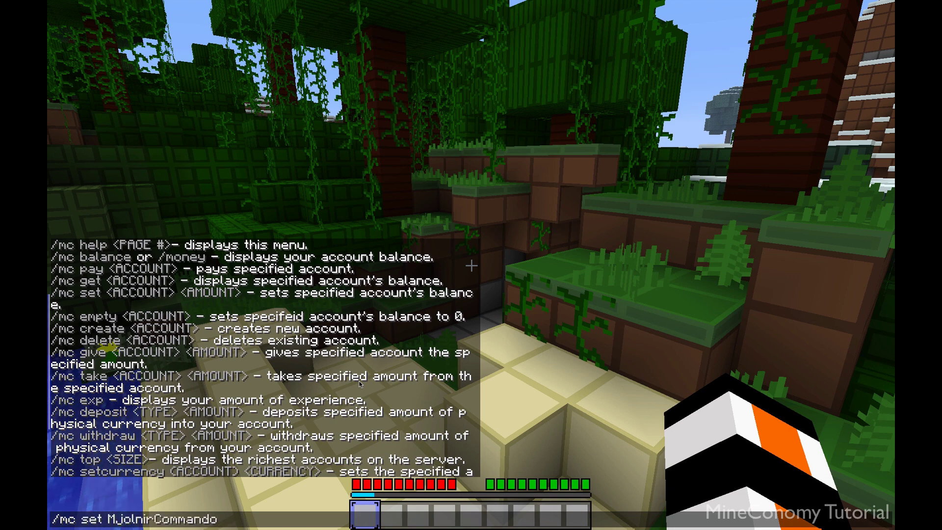
type(" 1000")
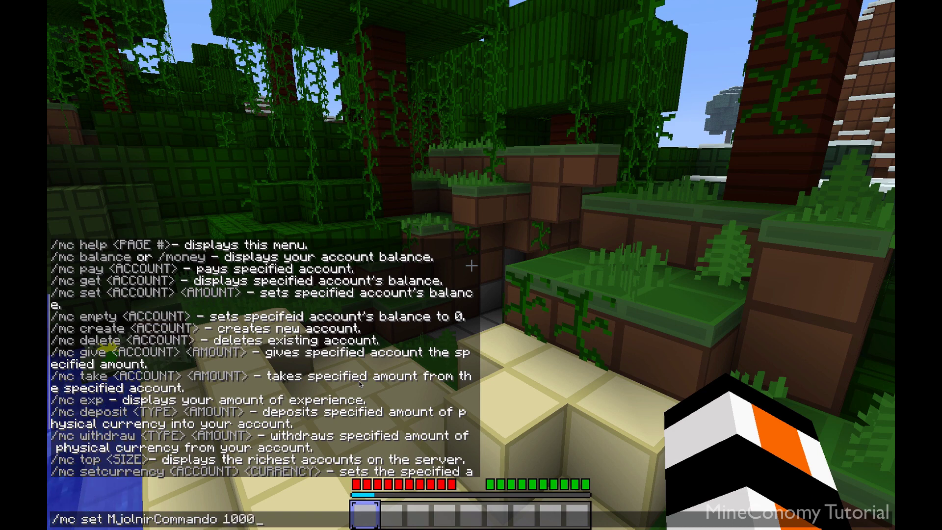
key("Return")
key("t")
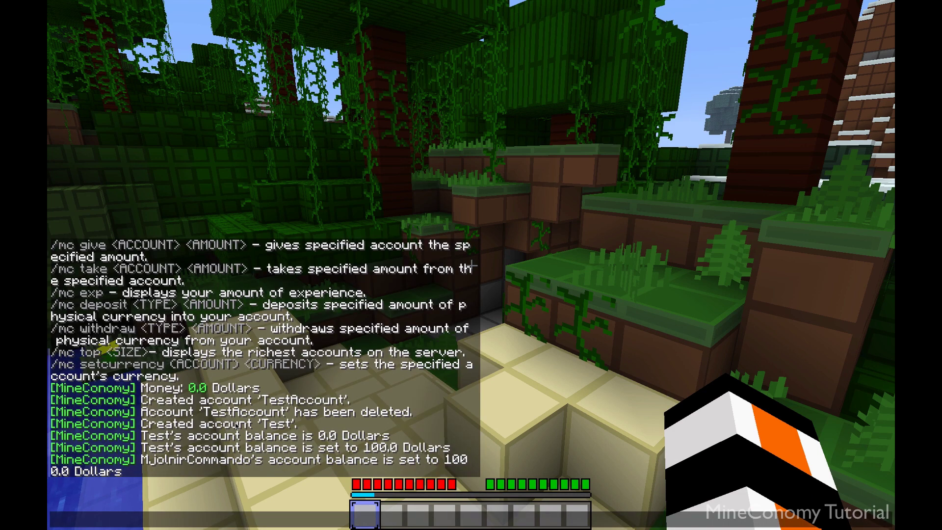
scroll(282, 345, "up", 3)
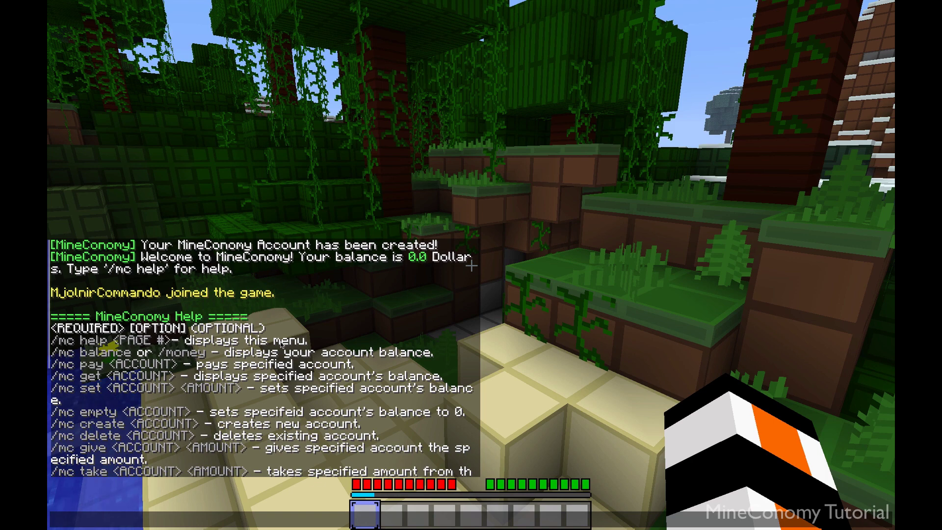
Pay 100 Dollars to the Test account with /mc pay Test 100
type("/mc pay")
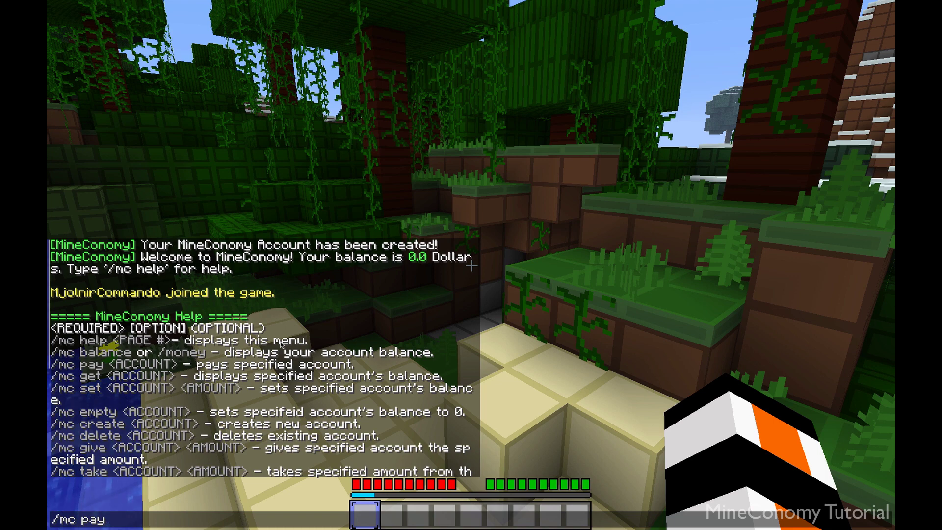
type("Test 100")
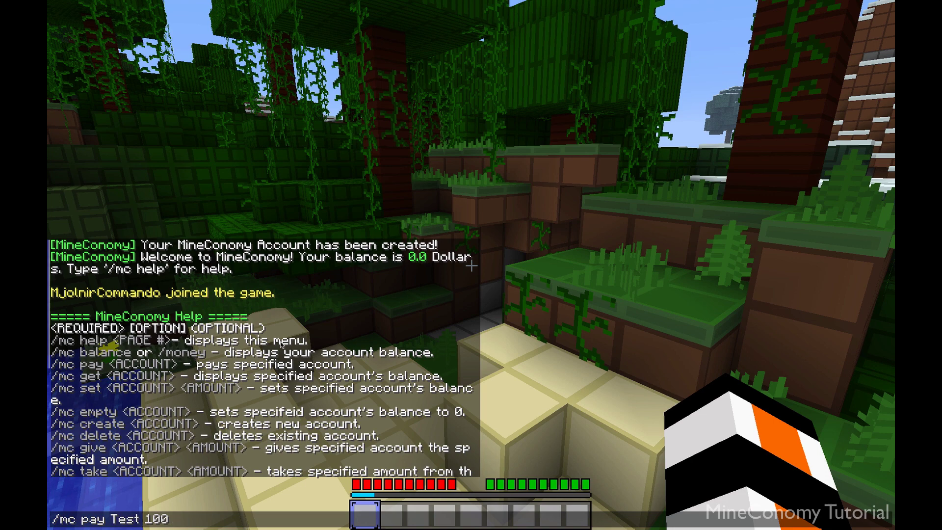
key("Return")
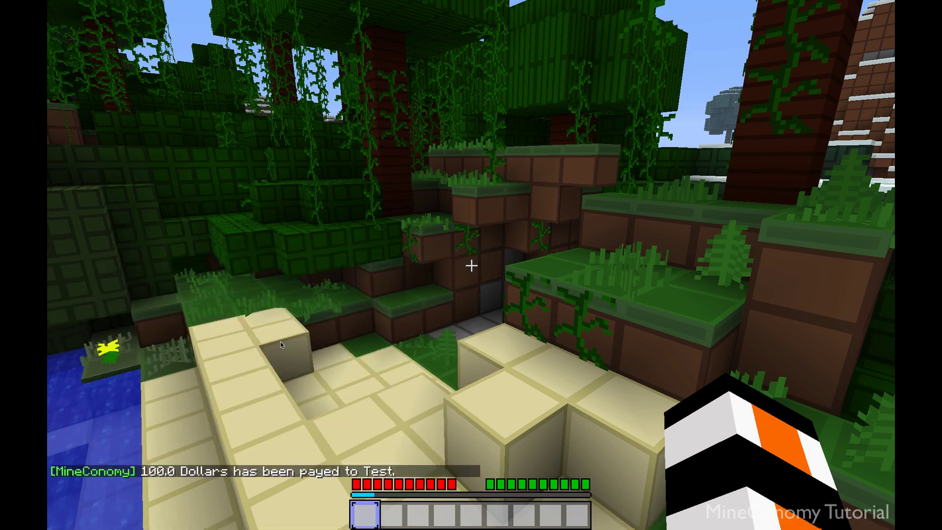
Check balances: Test now holds 200.0 Dollars and your account 900.0 Dollars
type("t/mc get T")
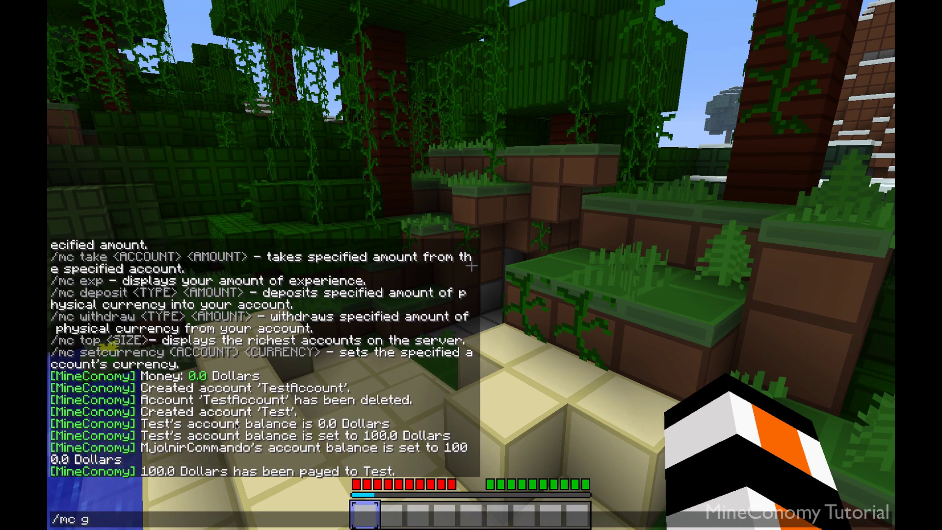
type("est")
key("Return")
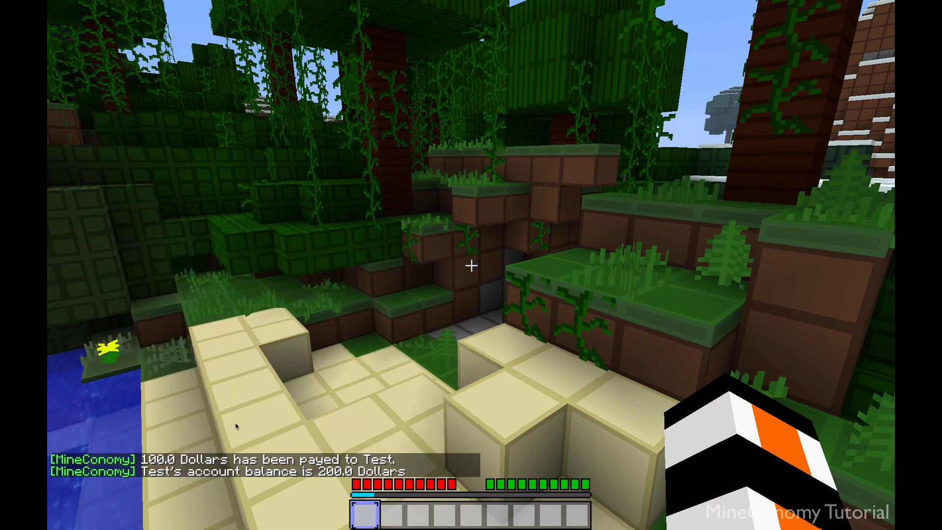
key("slash")
type("mc")
key("Return")
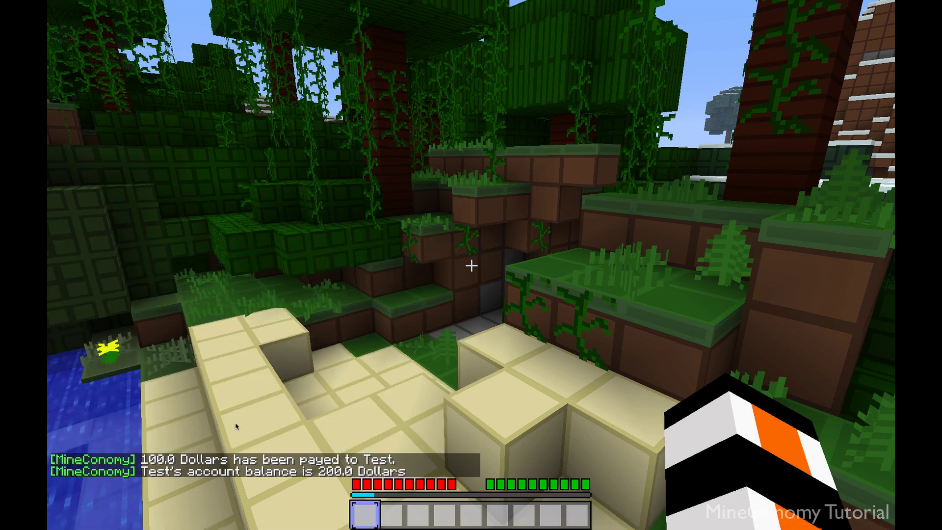
key("t")
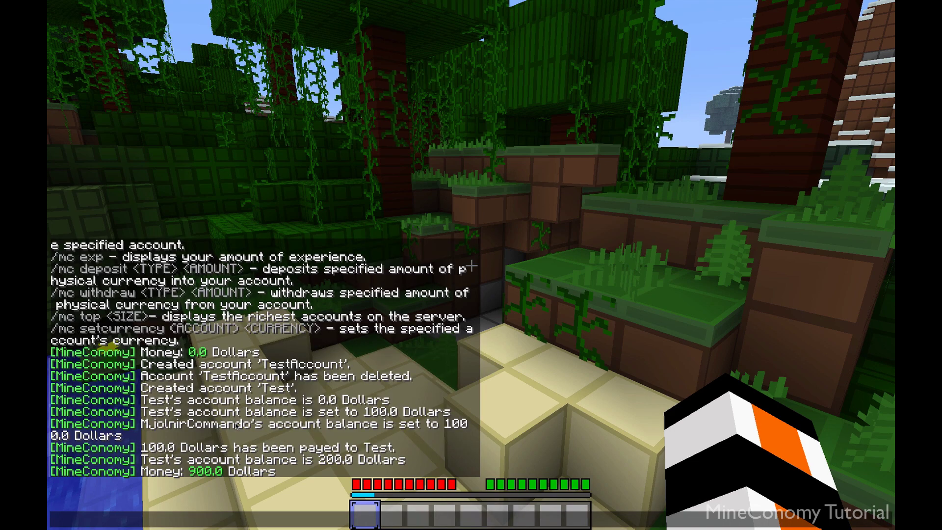
scroll(286, 388, "up", 3)
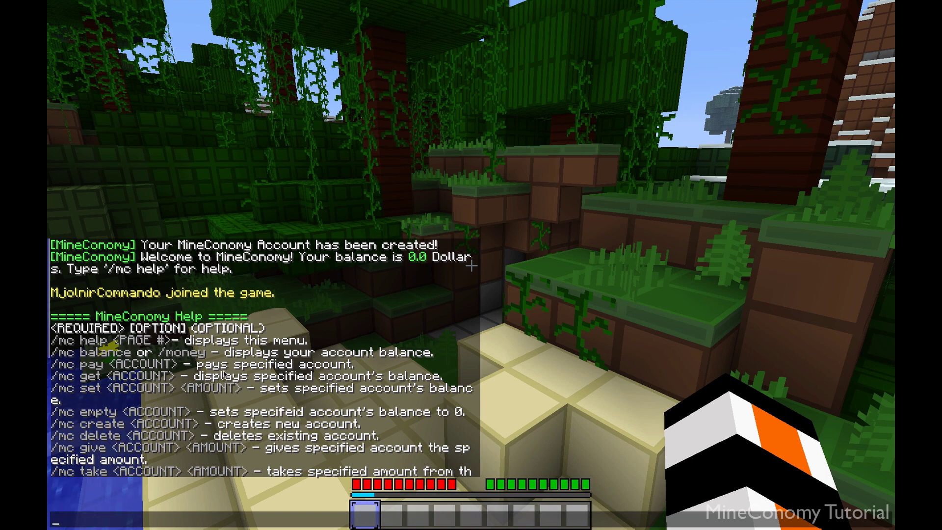
Abandon the unfinished empty command and look up Test's current balance
type("/mc")
type("empty")
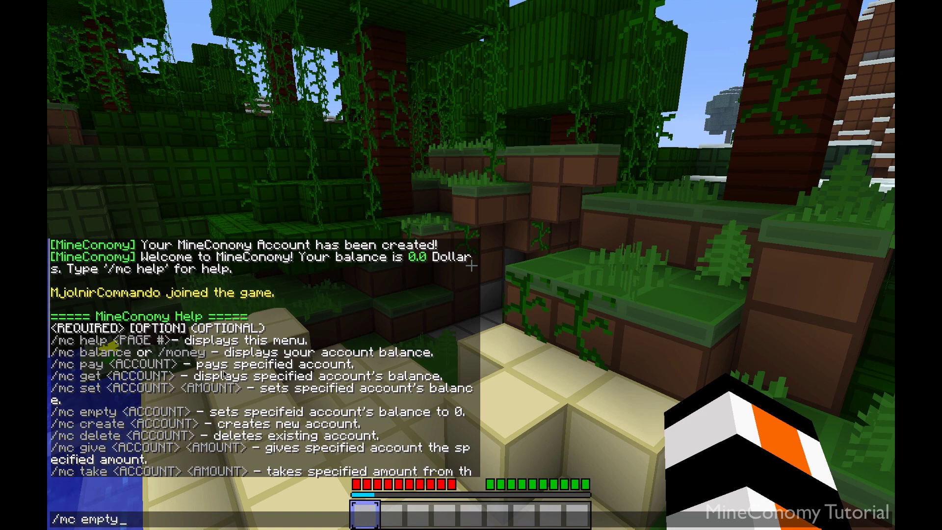
key("Escape")
key("slash")
type("m")
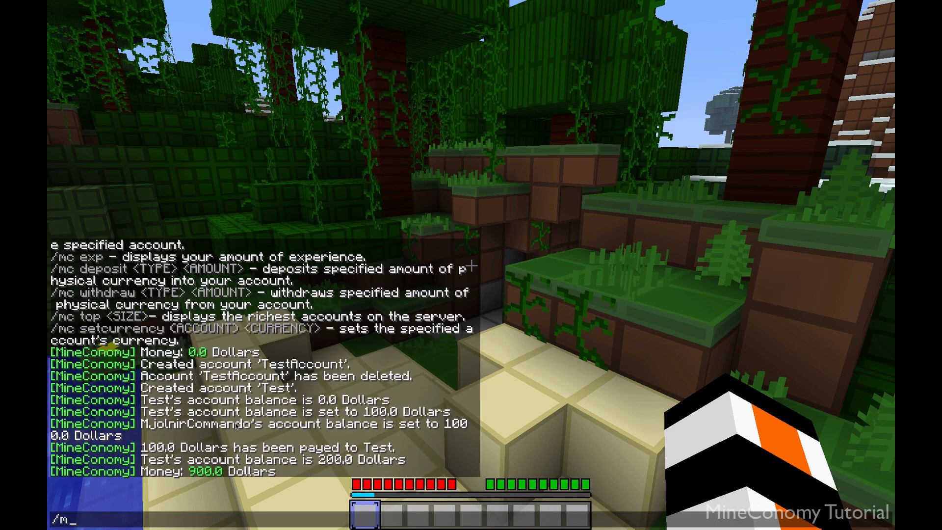
type("c get Test")
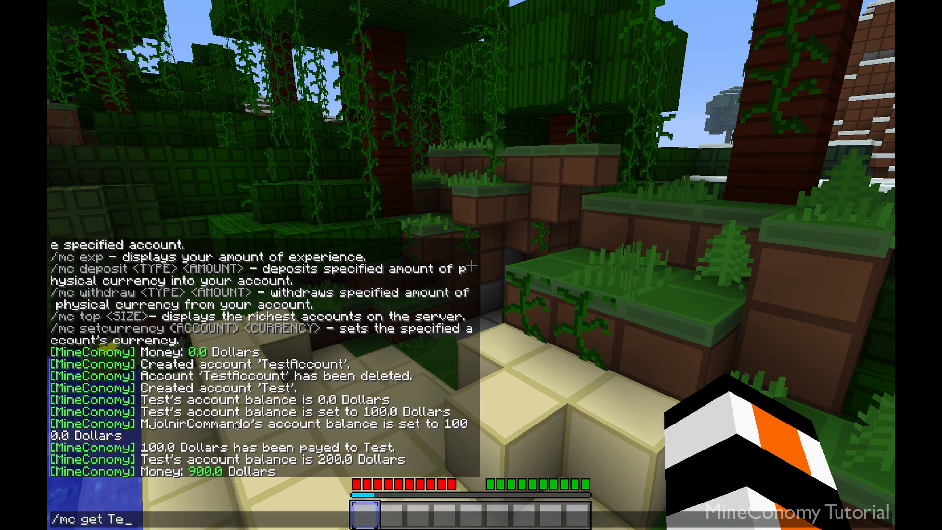
key("Return")
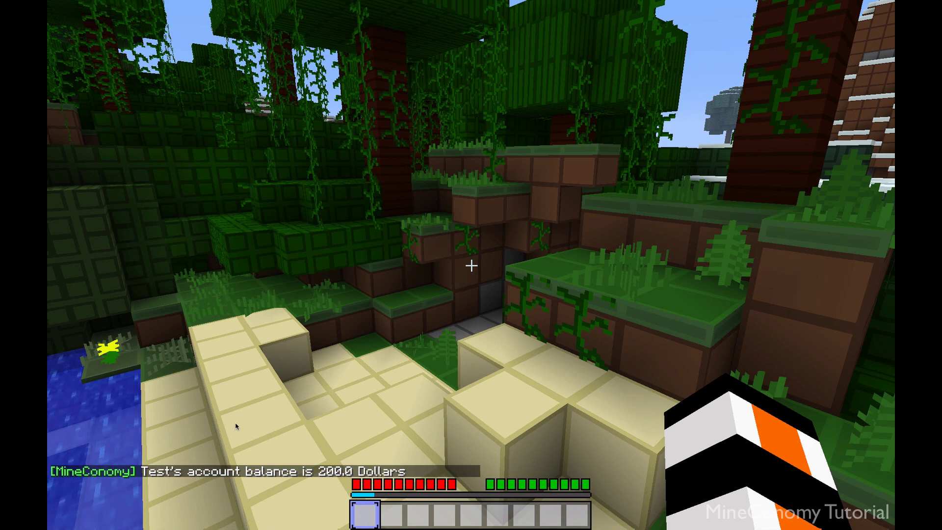
Empty the Test account with /mc empty Test and confirm it shows 0.0 Dollars
key("slash")
type("mc empty Test")
key("Return")
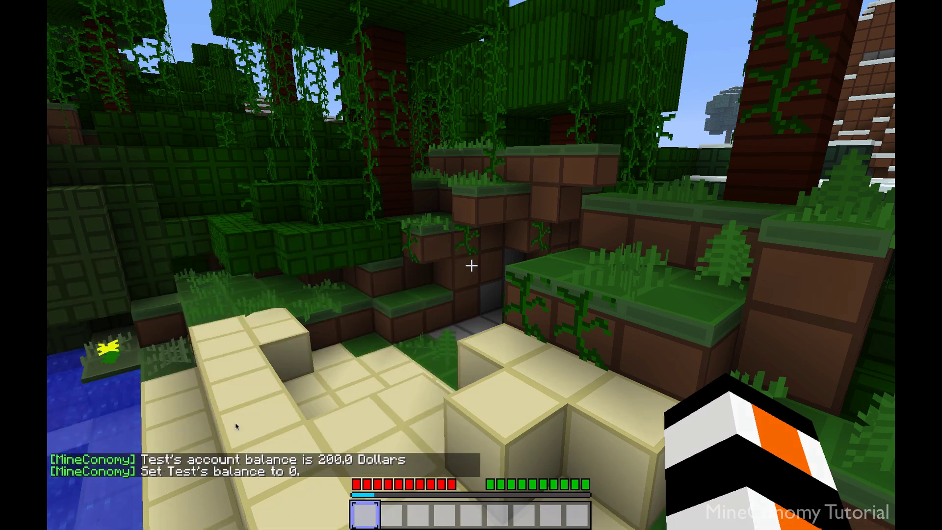
key("slash")
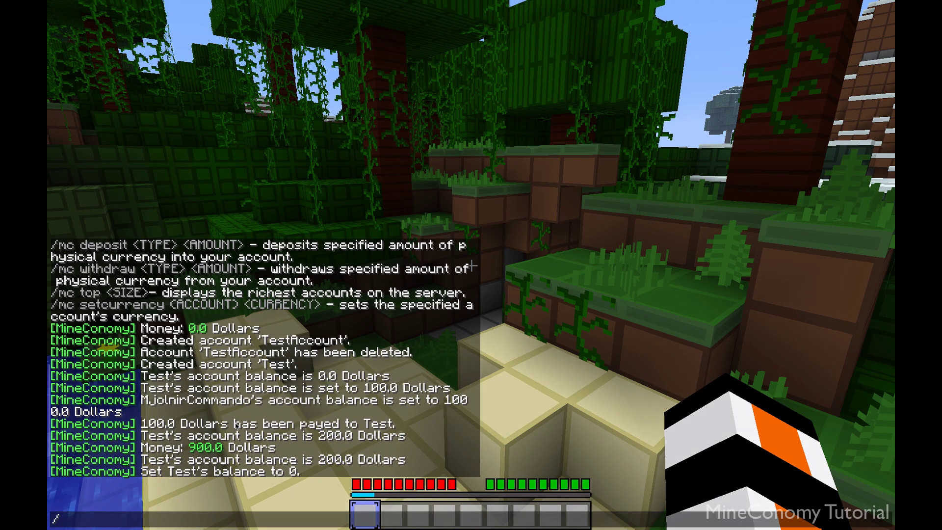
type("mc ")
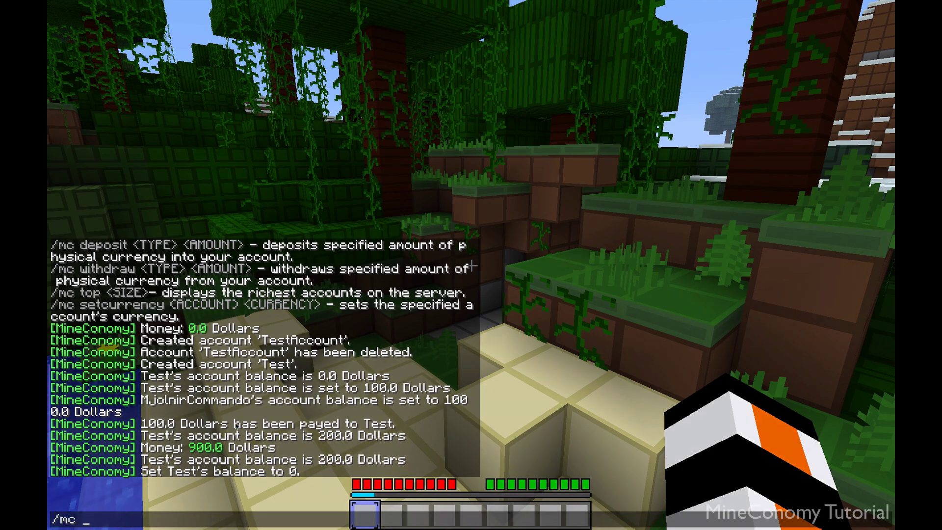
type("get Test")
key("Return")
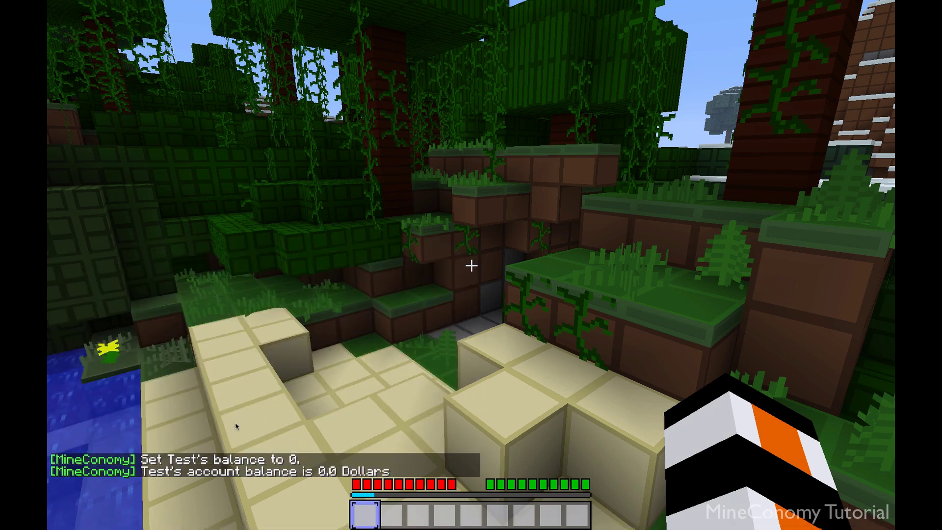
key("t")
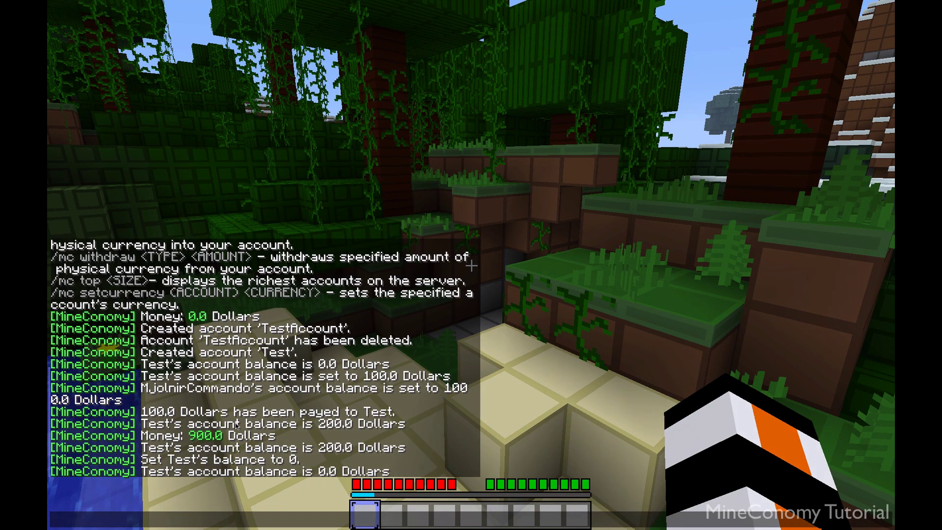
scroll(280, 333, "up", 4)
scroll(280, 334, "down", 4)
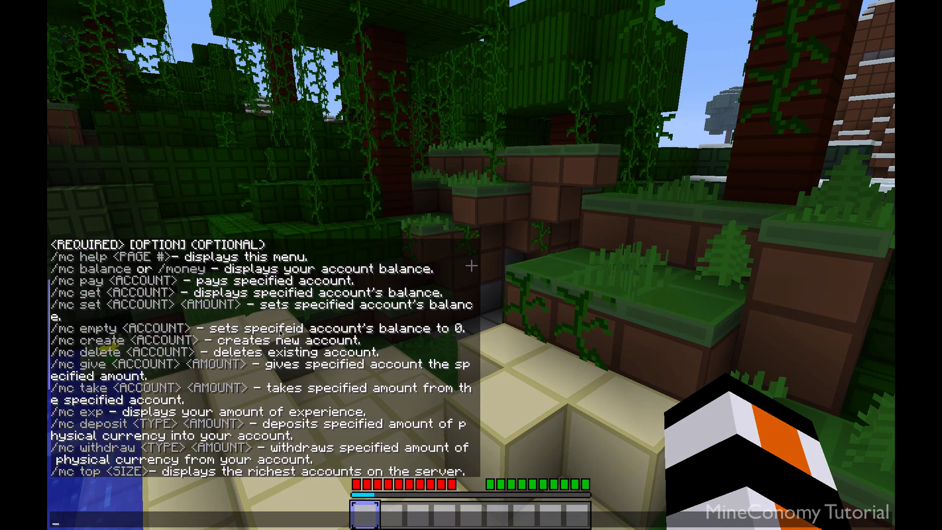
Give your own account 30 Dollars and confirm the balance reaches 930.0 Dollars
scroll(280, 333, "up", 1)
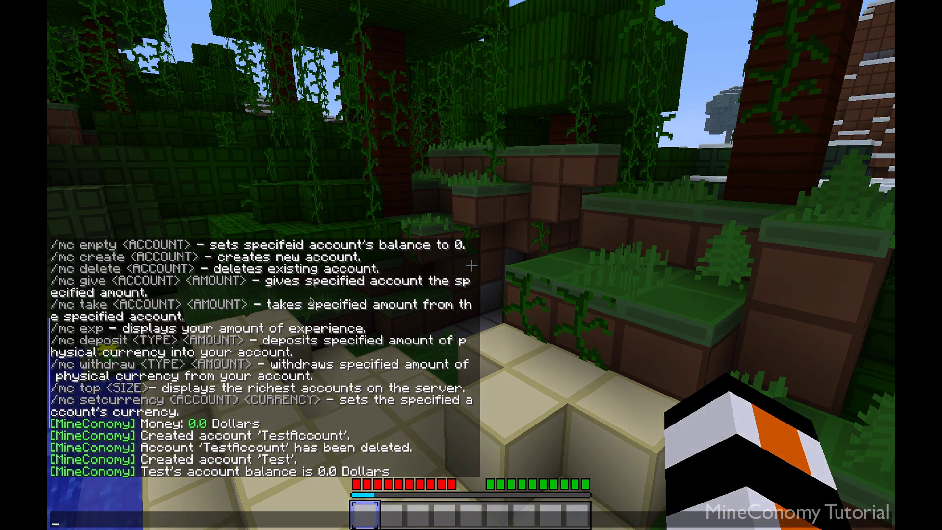
type("/")
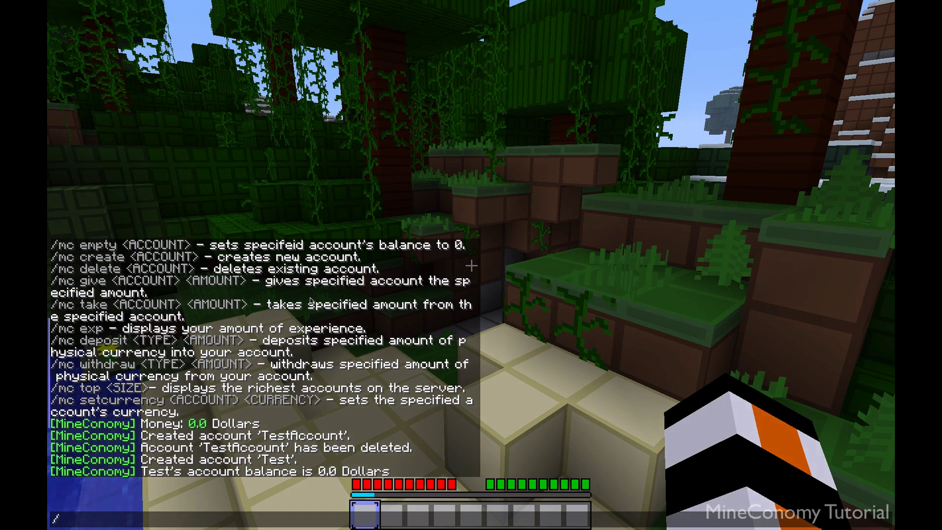
type("mc")
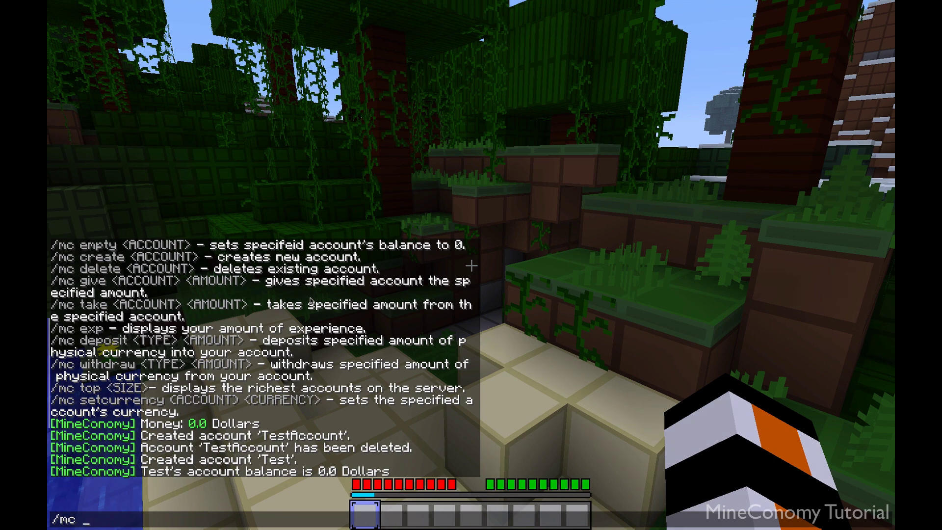
type(" give MjolnirC")
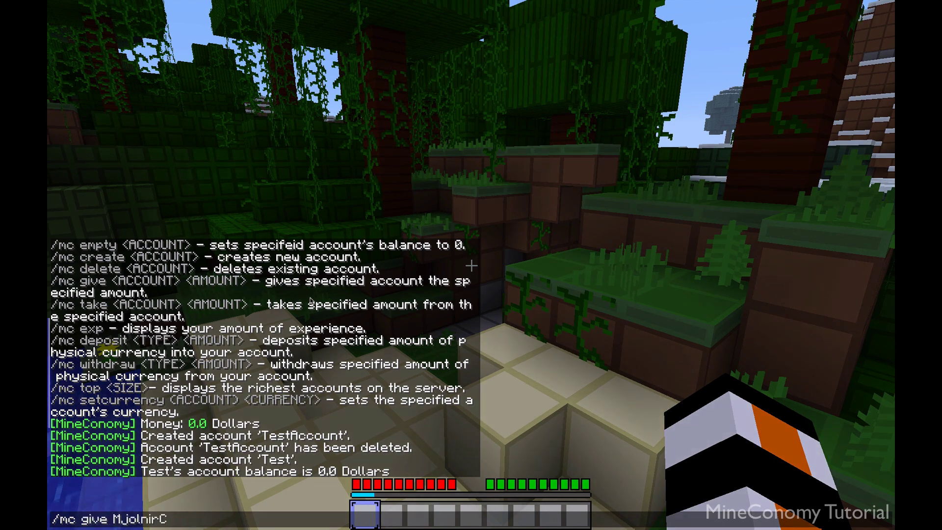
type("ommando 30")
key("Return")
type("t/mc")
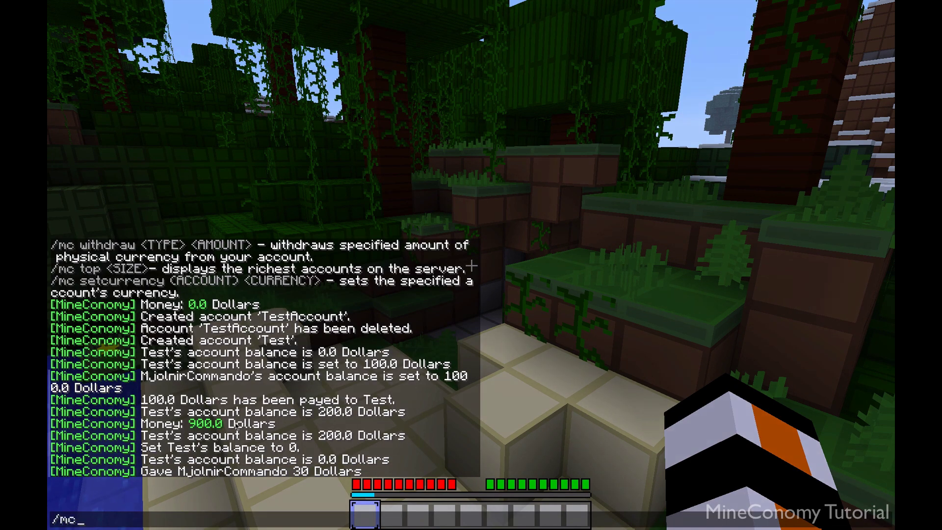
key("Return")
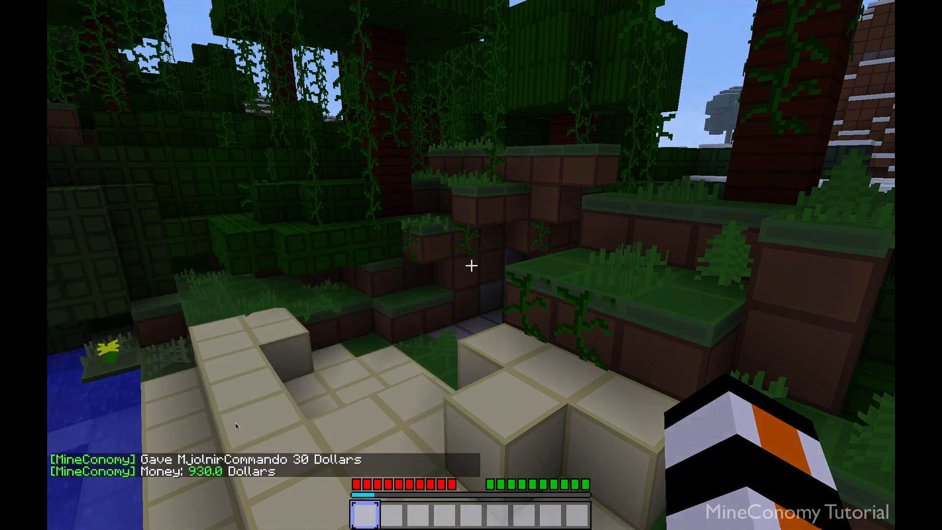
Take the 30 Dollars back from your own account with /mc take
type("t/mc ")
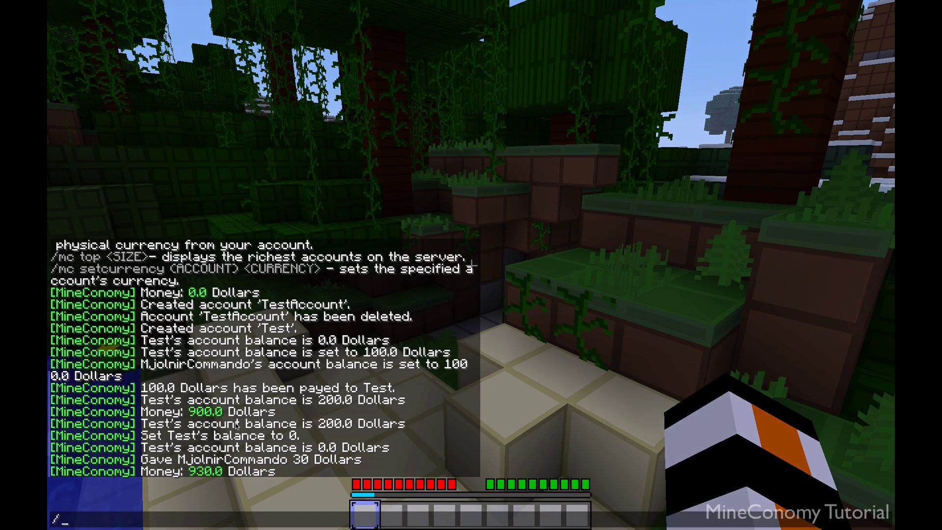
type("take MjolnirCommando")
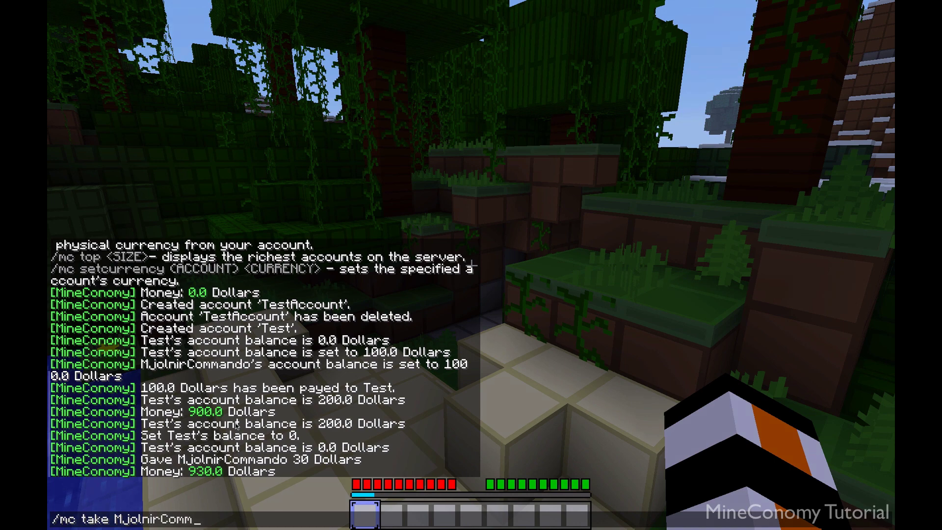
type(" 30")
key("Return")
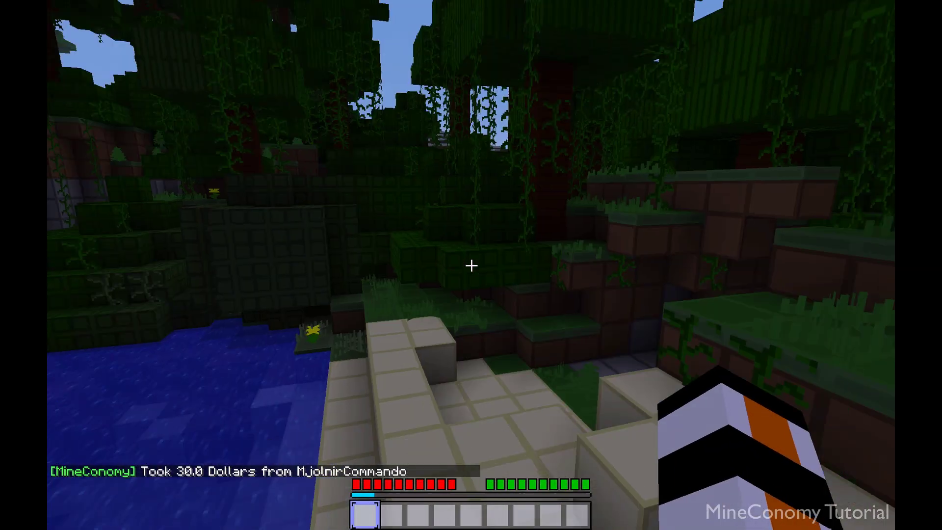
key("t")
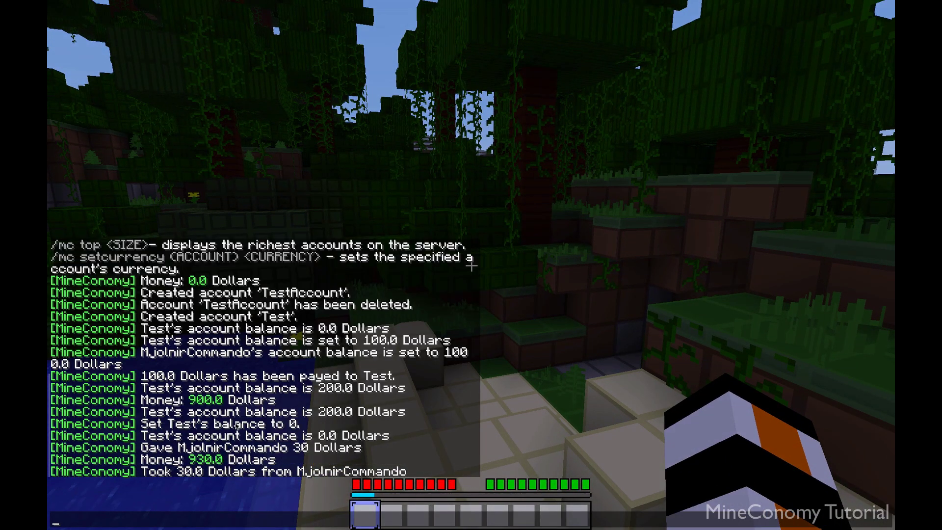
Run /mc exp to show the player's 10 experience points
scroll(237, 394, "up", 3)
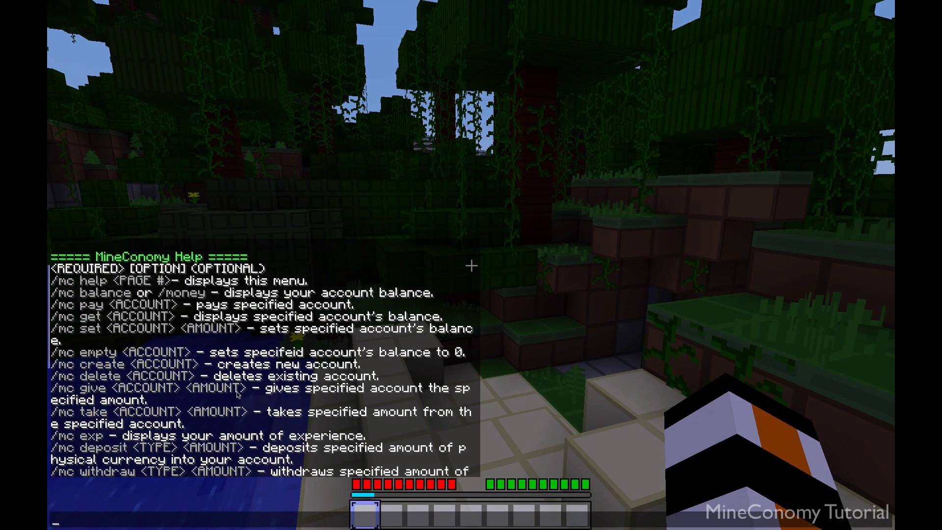
type("/mc e")
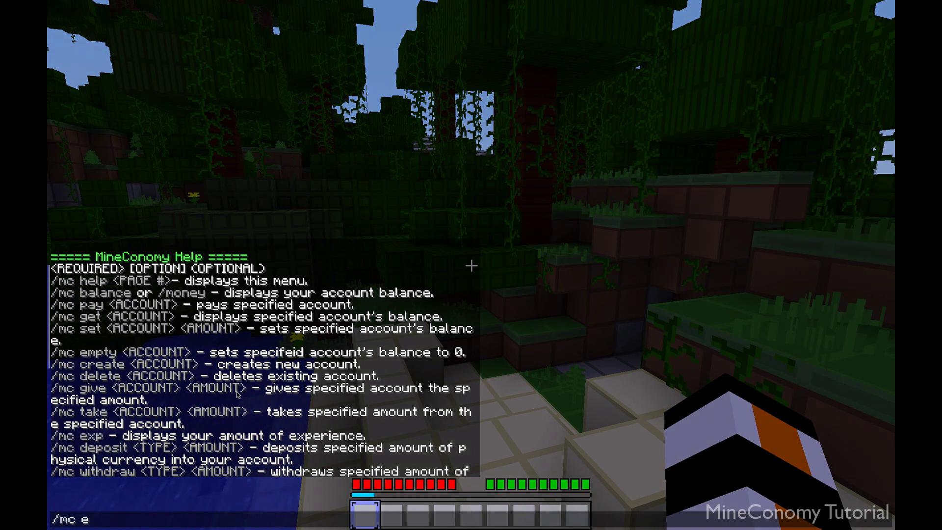
type("xp")
key("Return")
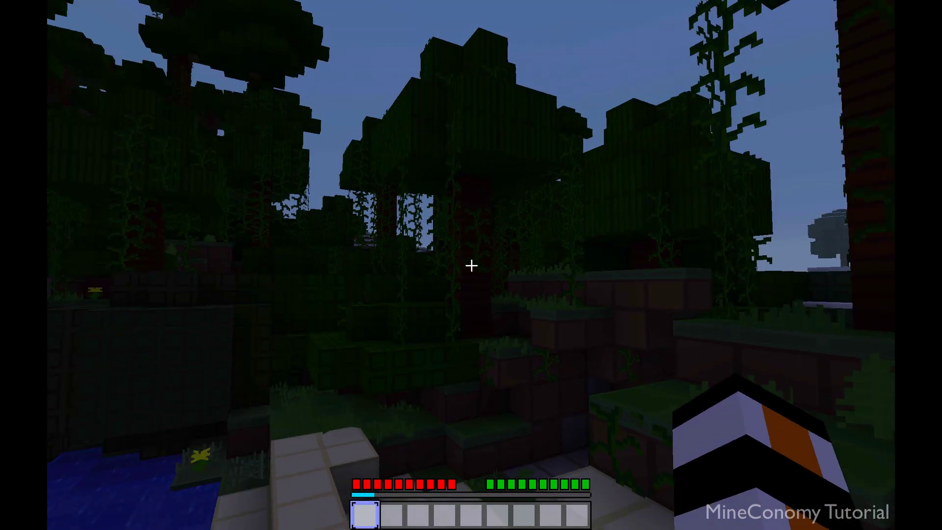
Try /time set 0, which is refused for lack of permission
key("slash")
type("time set 0")
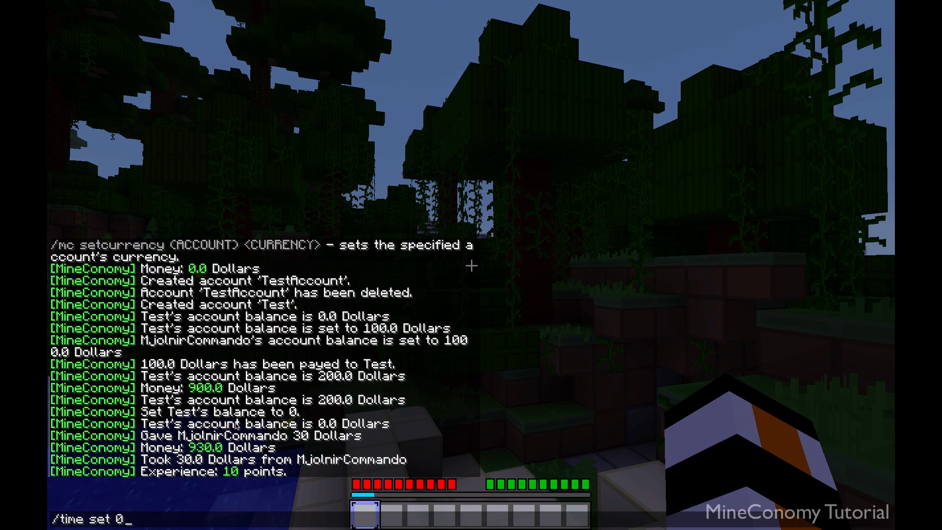
key("Return")
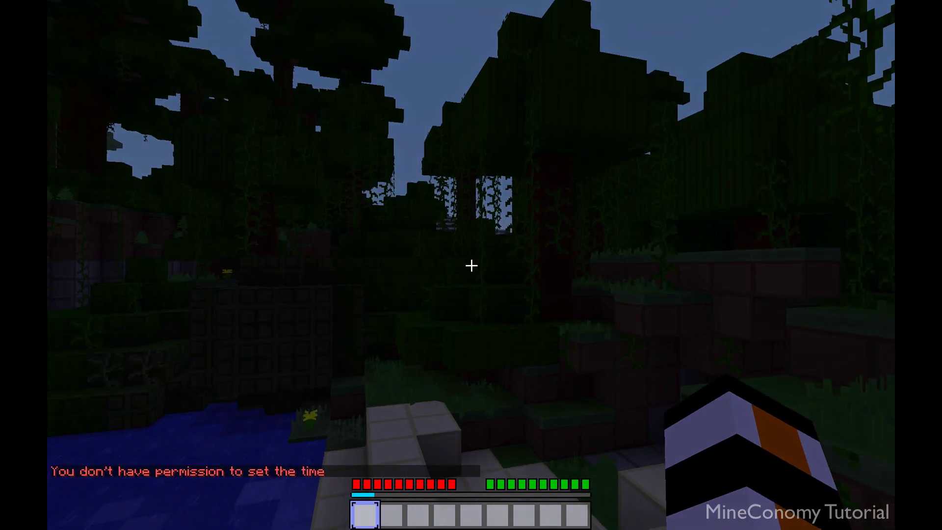
List the top 10 richest accounts with /mc top 10, then resume the game
key("t")
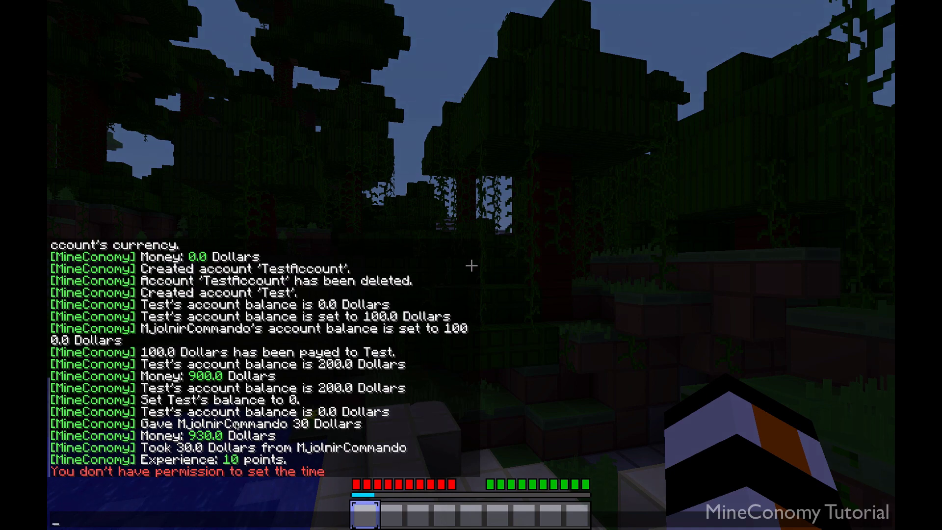
scroll(164, 422, "up", 20)
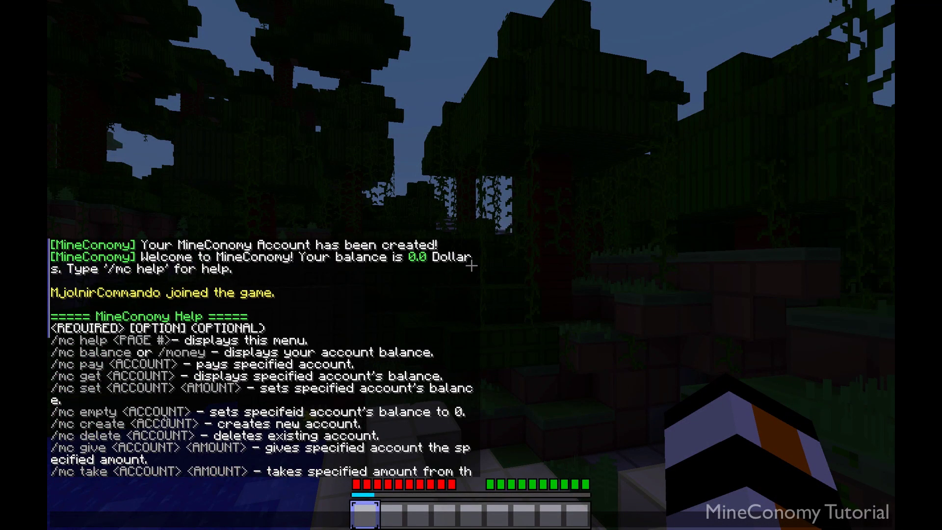
scroll(165, 422, "down", 7)
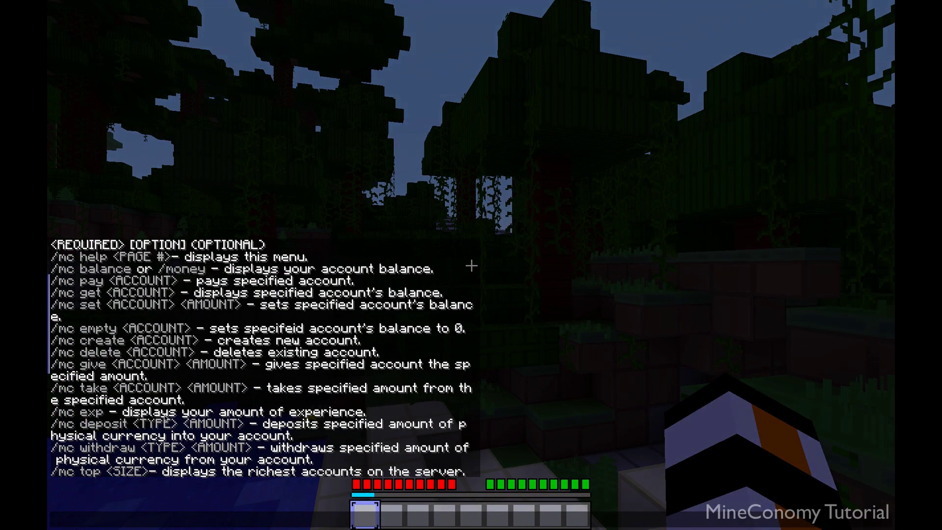
type("/mc top 10")
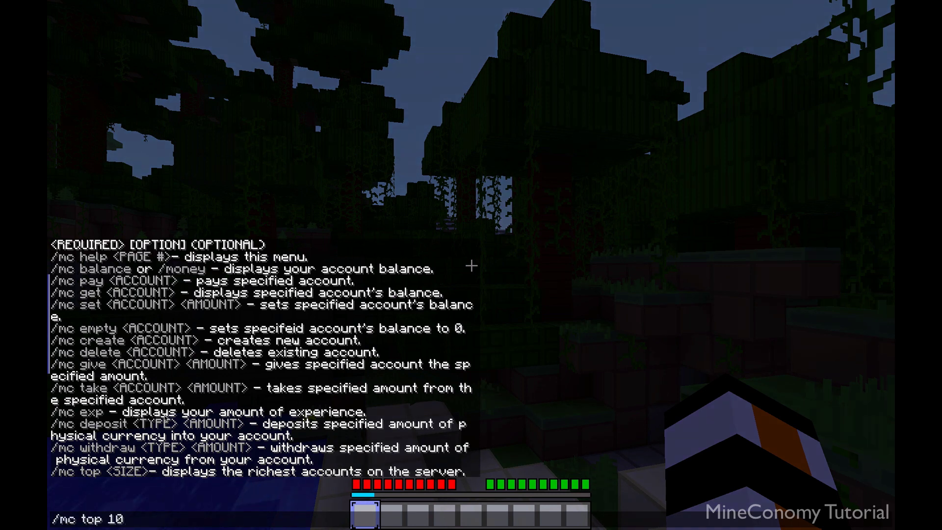
key("Return")
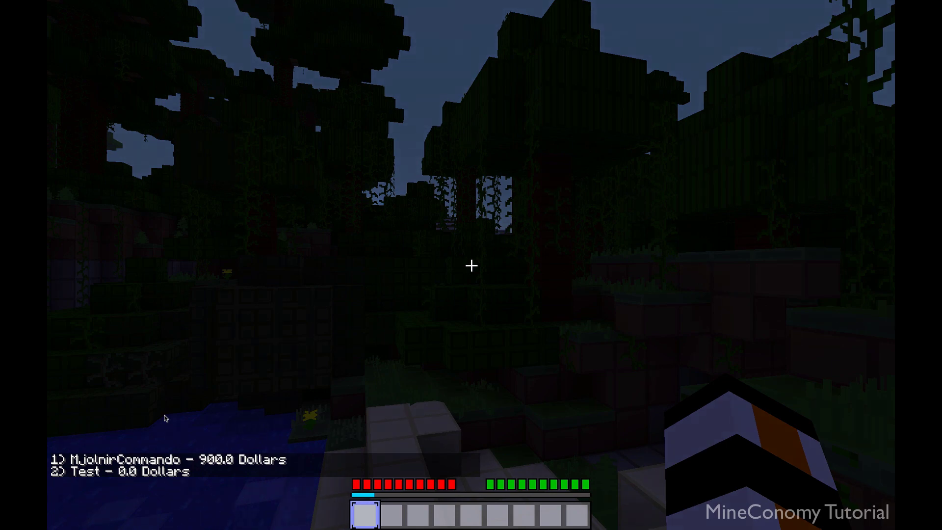
key("Escape")
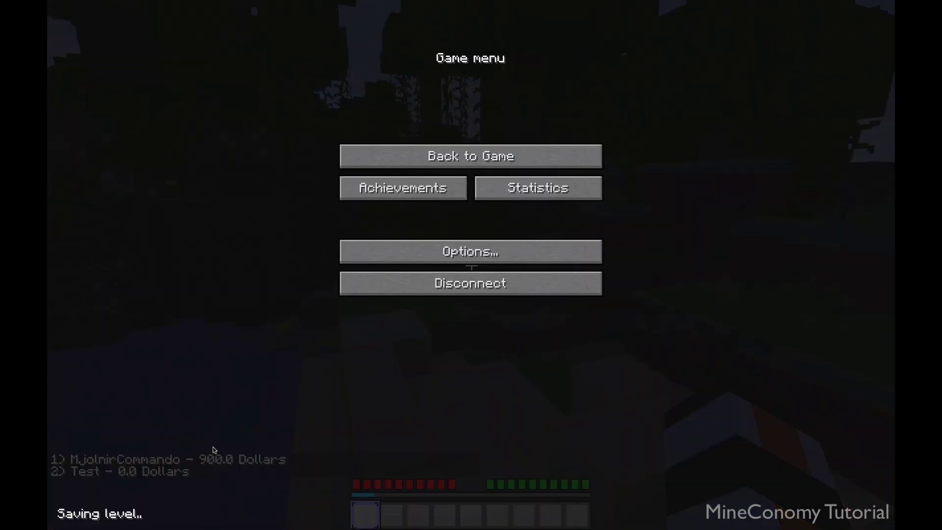
left_click(441, 159)
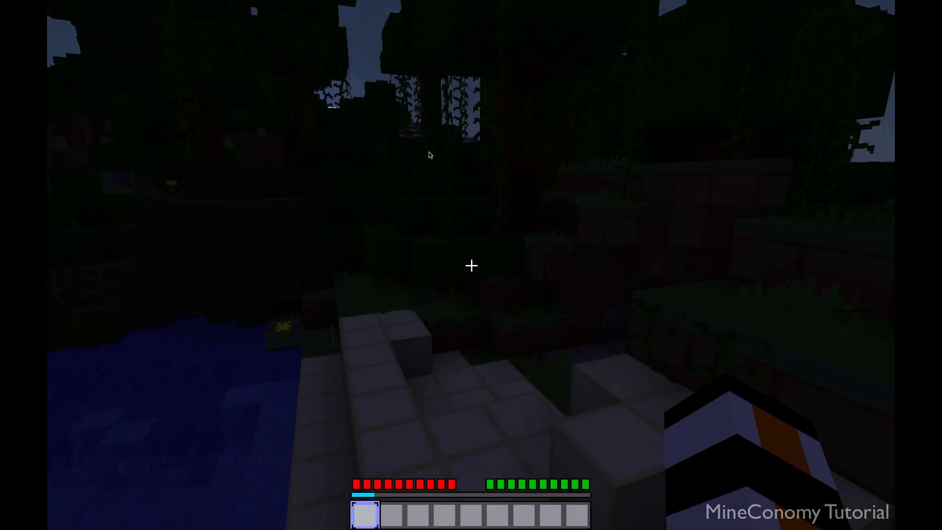
Switch the account's currency to Yen and check the balance reads 450.0 Yen
key("t")
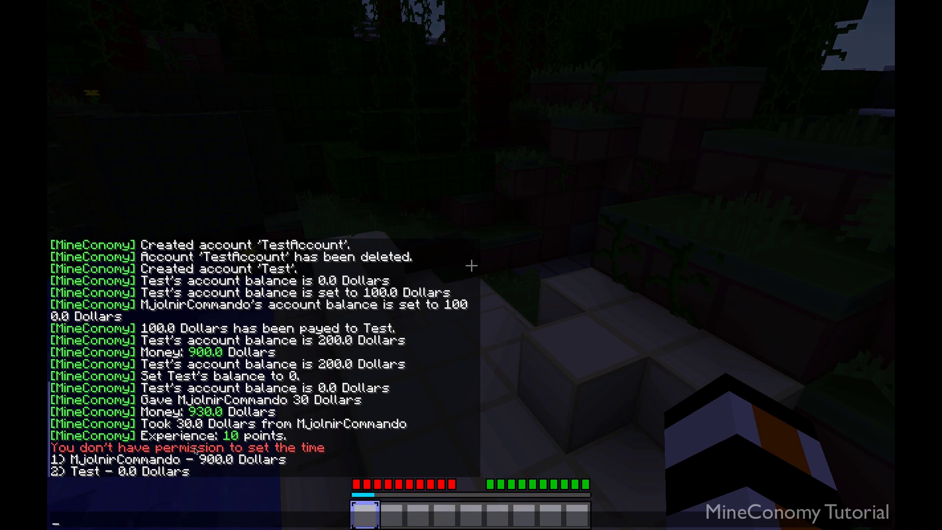
scroll(192, 384, "up", 4)
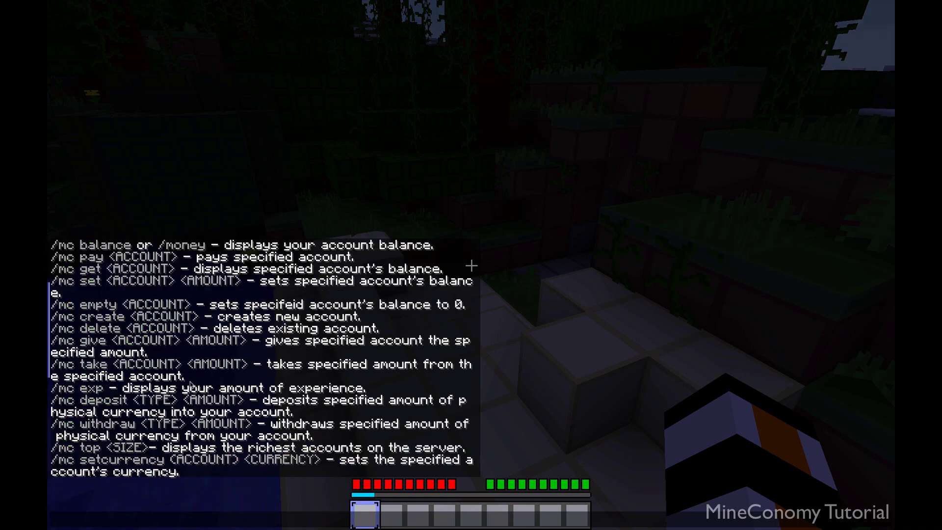
scroll(191, 384, "down", 2)
scroll(191, 385, "down", 1)
scroll(191, 384, "up", 1)
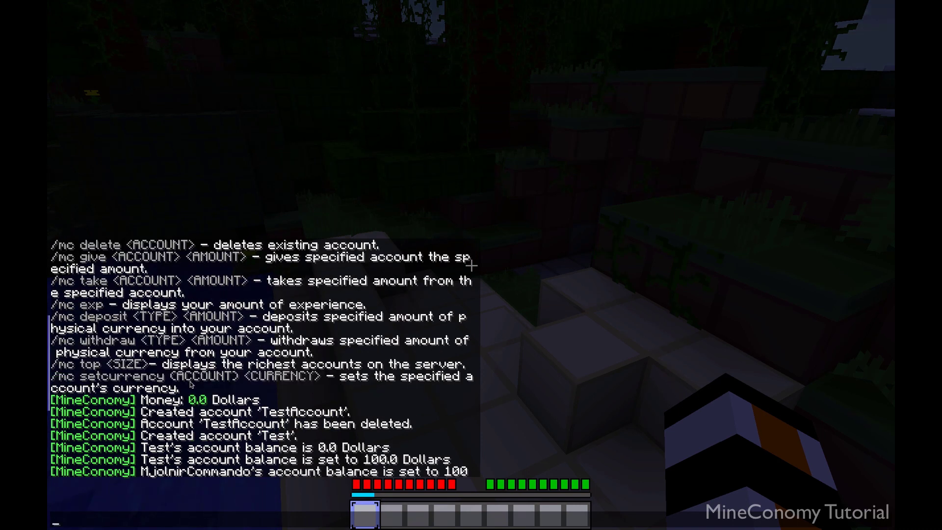
type("/mc setcu")
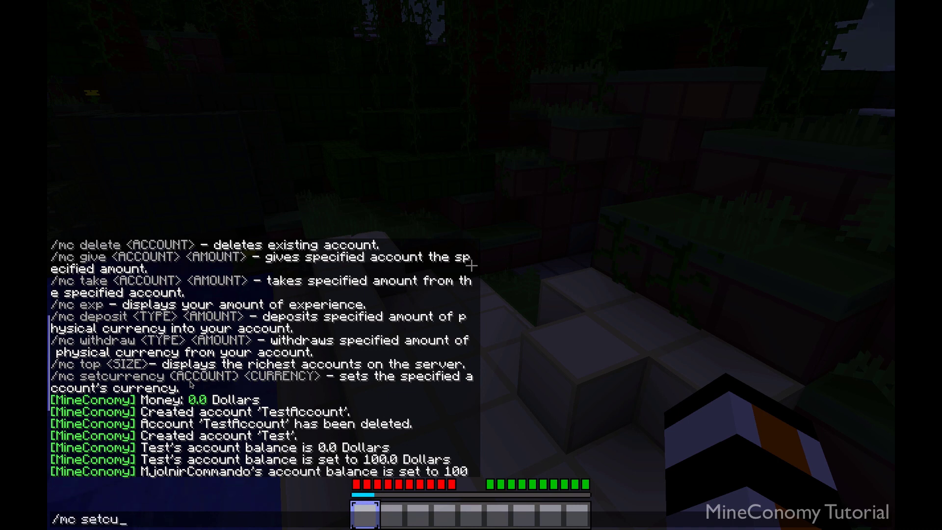
type("rrency")
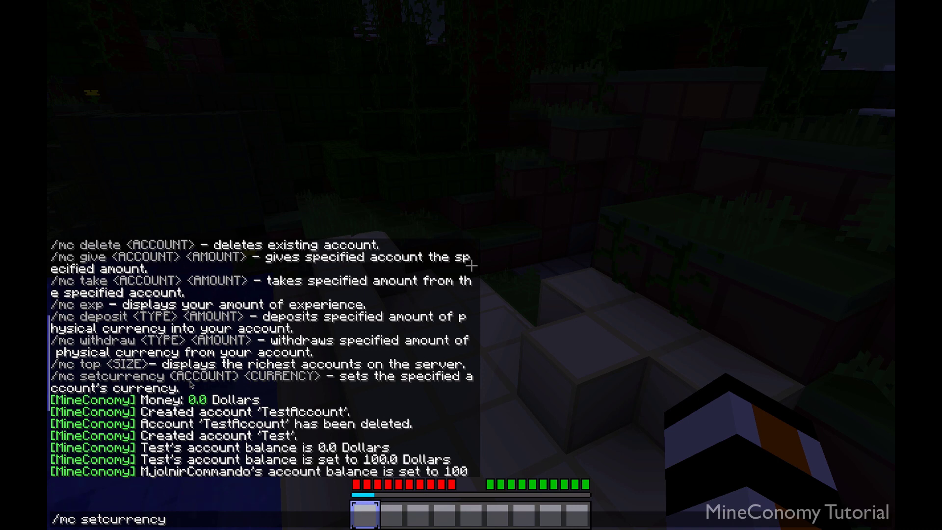
type(" Yen")
key("Return")
key("slash")
type("mc")
key("Return")
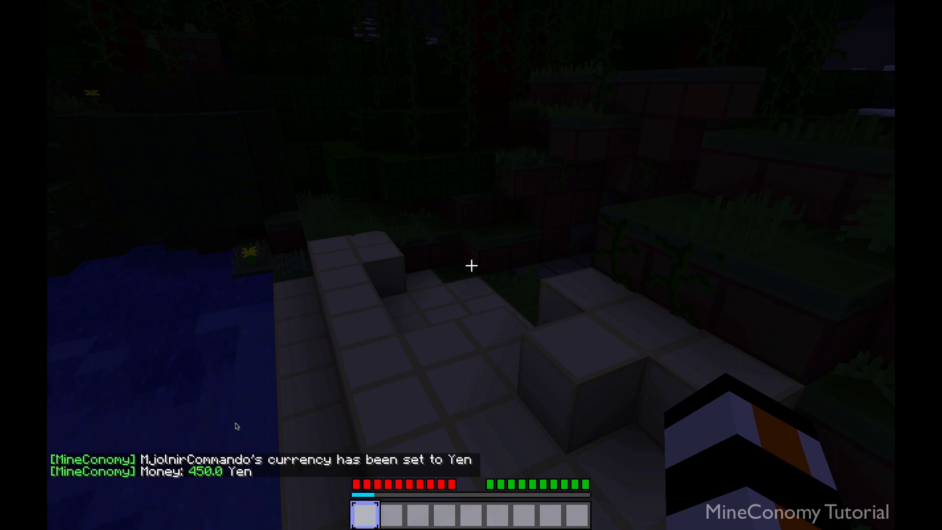
Set the currency back to Dollars and confirm the 900.0 Dollars balance with /money
key("slash")
type("mc")
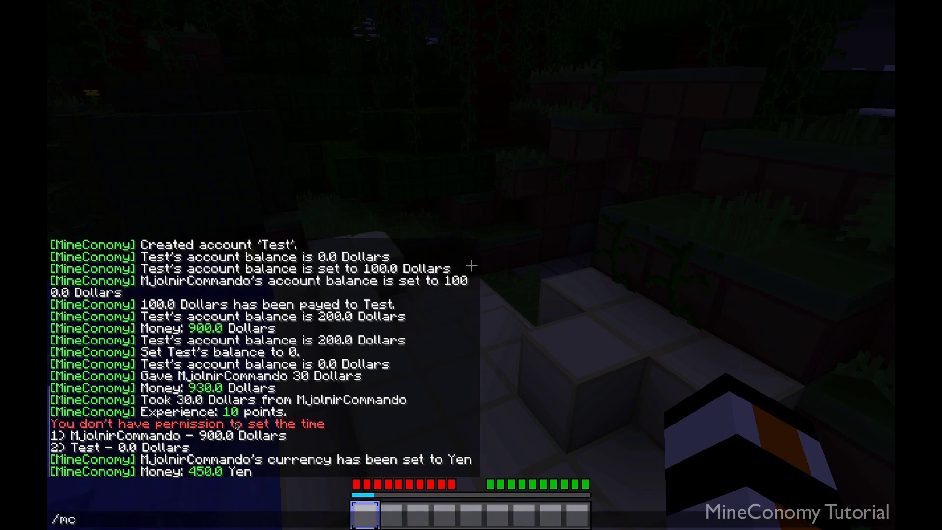
type(" setcurren")
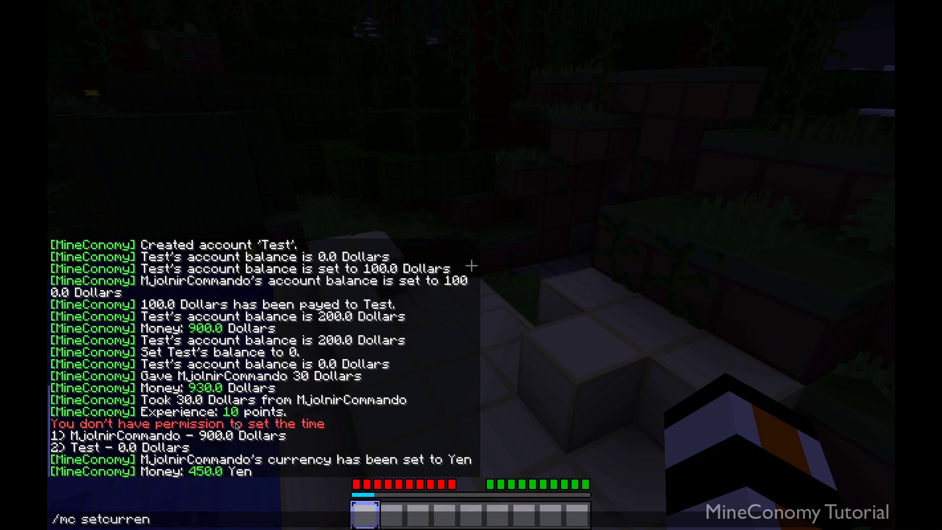
type("cy doll")
key("BackSpace")
key("BackSpace")
key("BackSpace")
key("BackSpace")
type("Dollars")
key("Return")
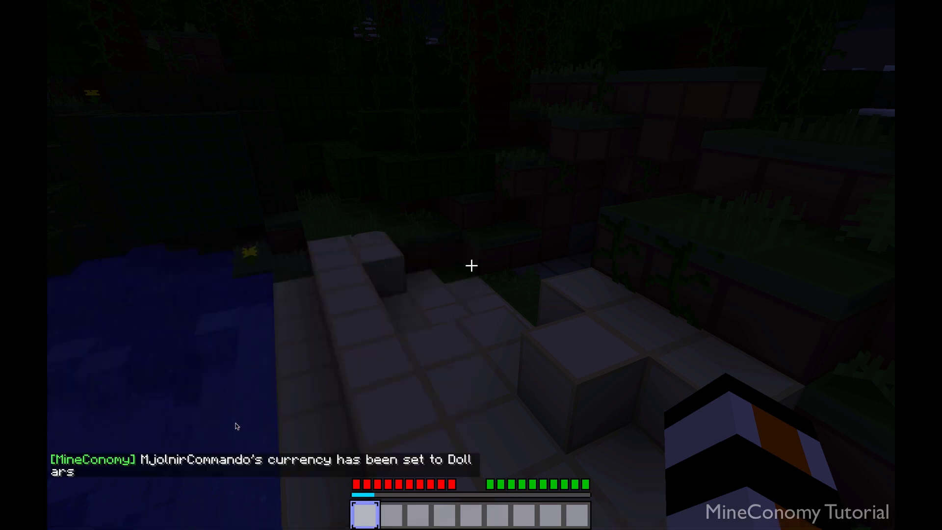
type("t/money")
key("Return")
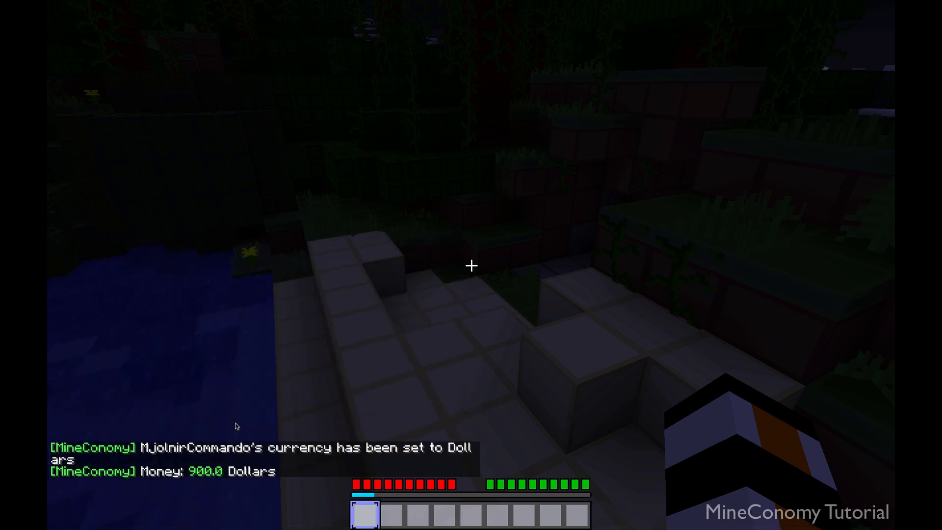
key("t")
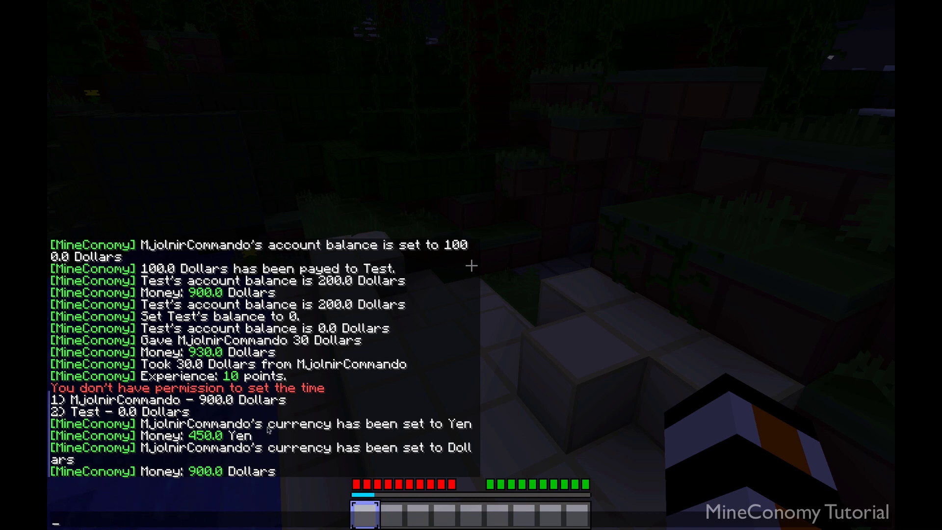
Withdraw 10 experience with /mc withdraw Exp 10, then check the balance and experience
scroll(236, 371, "up", 4)
scroll(236, 372, "down", 1)
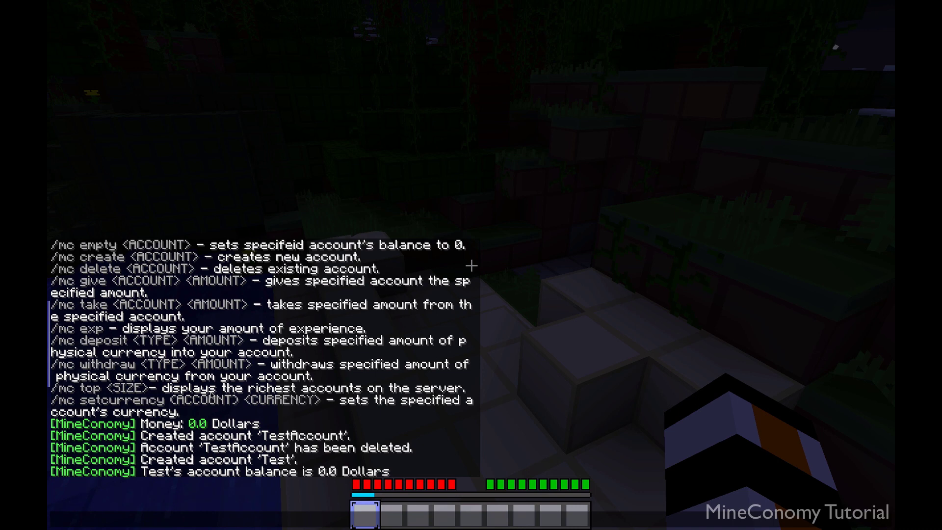
type("/mc withdraw")
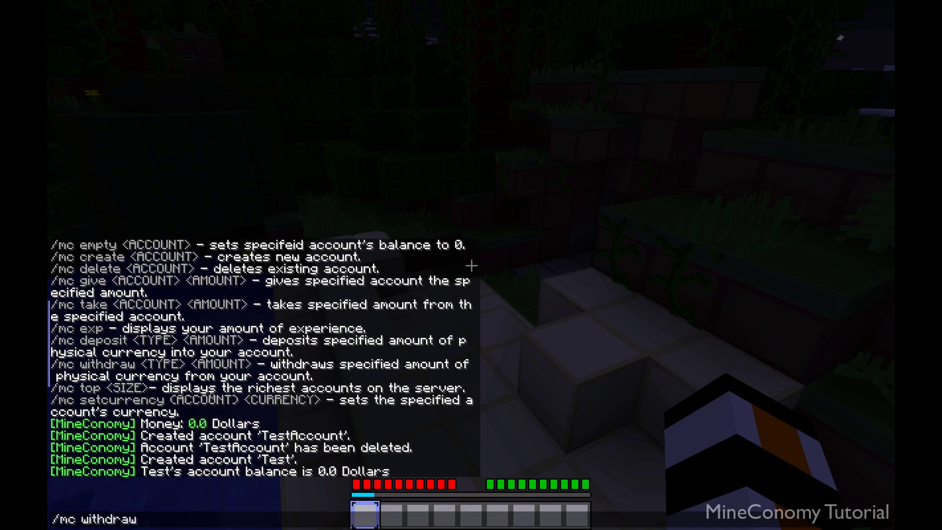
type(" Exp 10")
key("Return")
key("t")
key("Return")
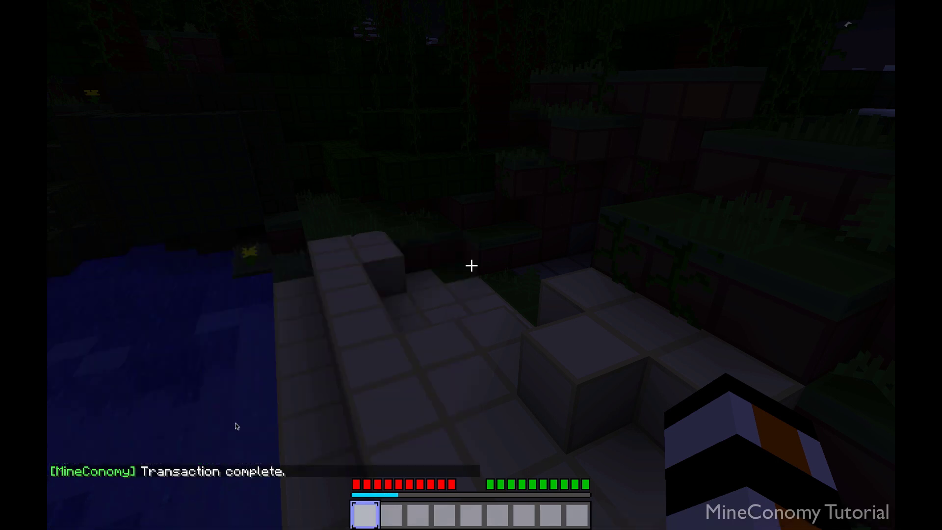
key("t")
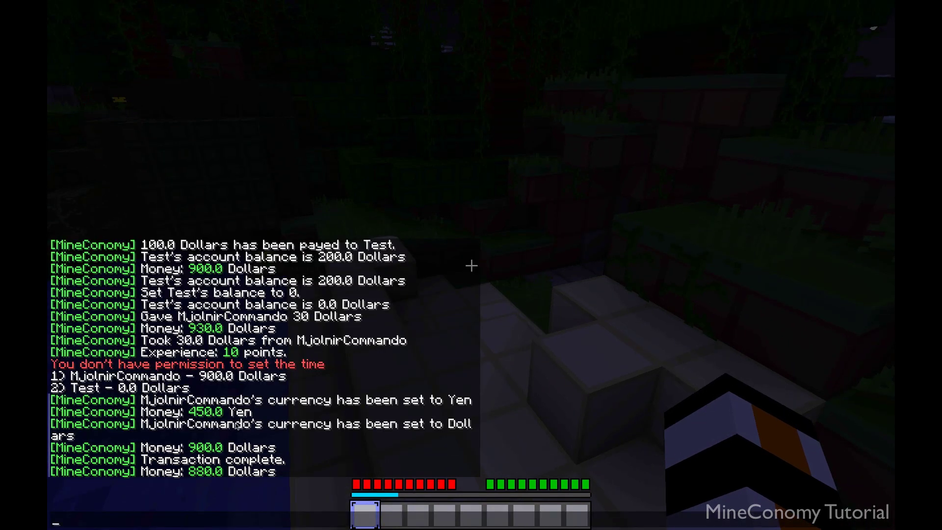
type("/mc exp")
key("Return")
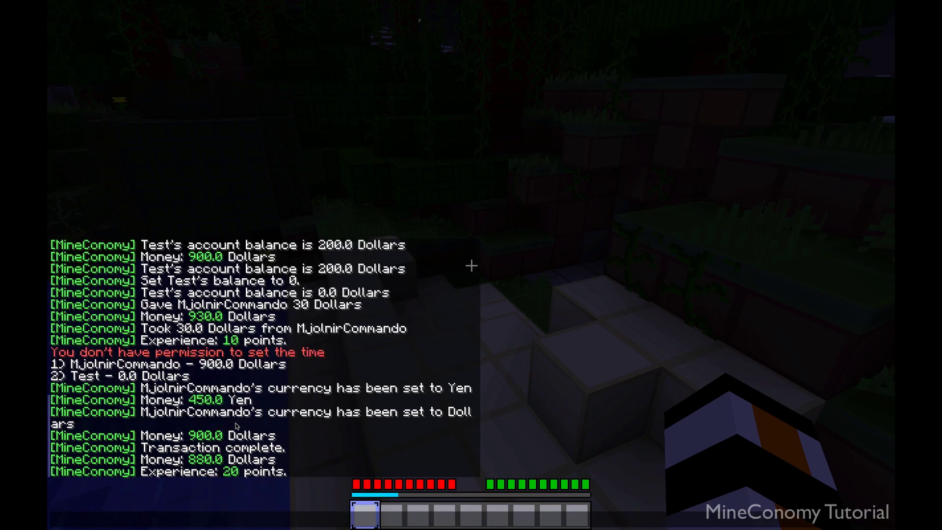
Deposit 20 experience back, leaving 0 experience points and 920.0 Dollars
type("mc deposit Exp 20")
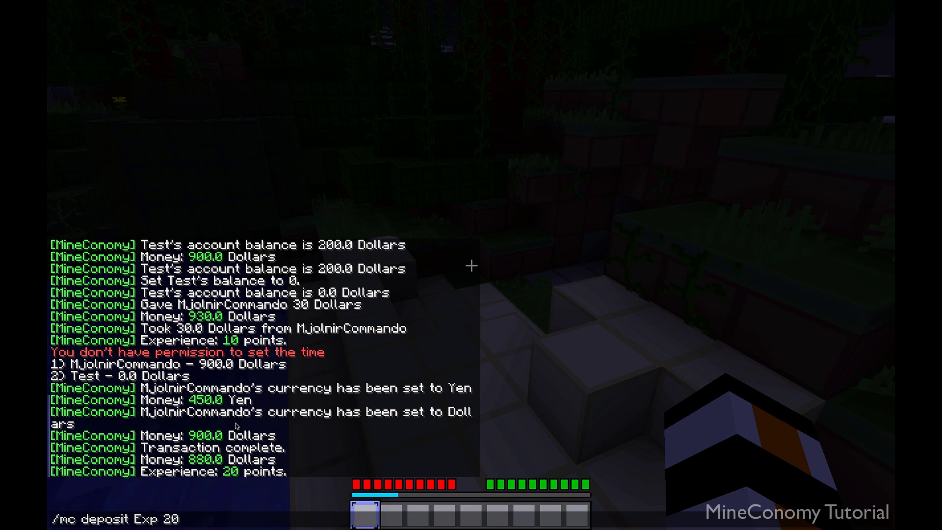
key("Return")
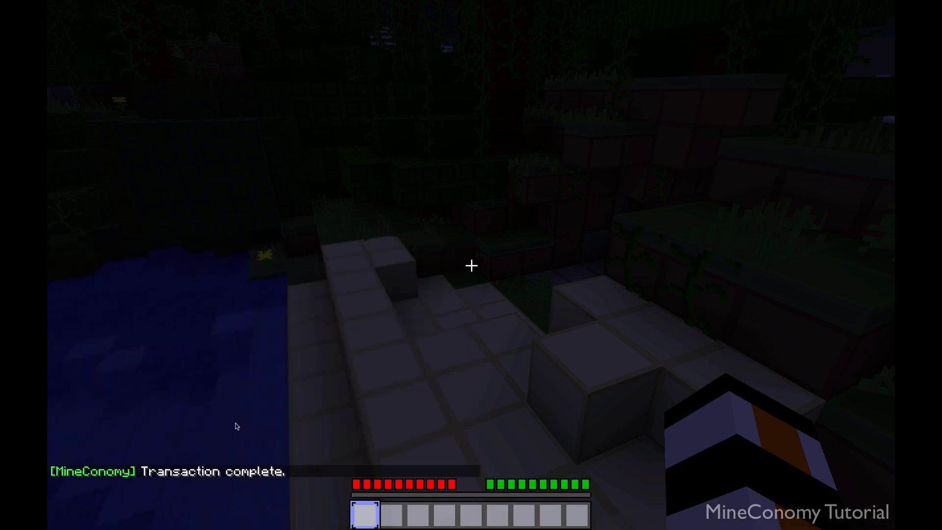
type("t/mc ex")
key("BackSpace")
type("xp")
key("Escape")
type("t")
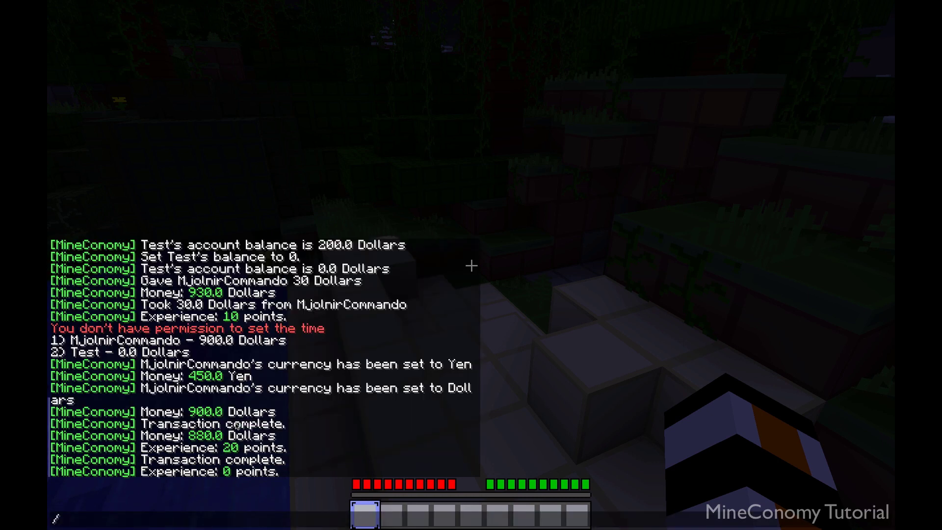
type("/mc")
key("Return")
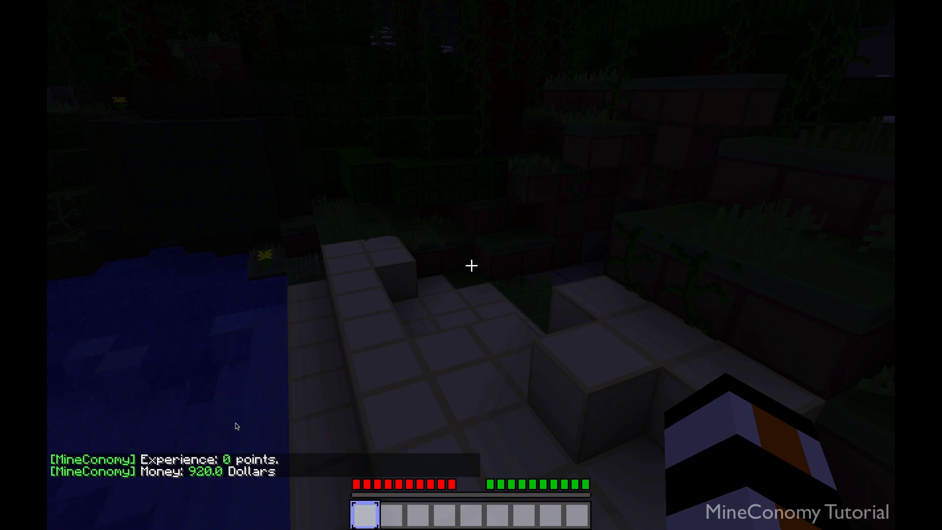
key("t")
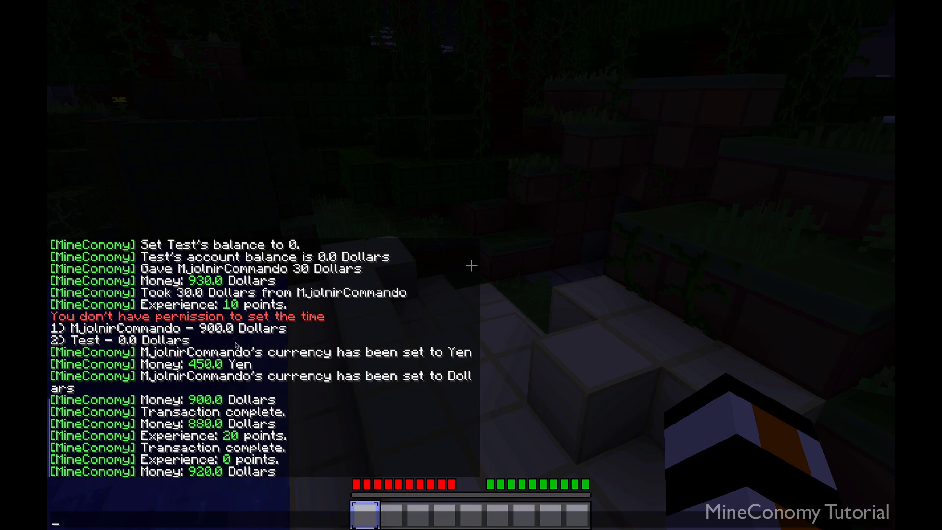
Run /mc withdraw Stone 10 to put 10 stone blocks into the first hotbar slot
scroll(311, 315, "up", 5)
scroll(311, 315, "down", 2)
scroll(311, 315, "down", 1)
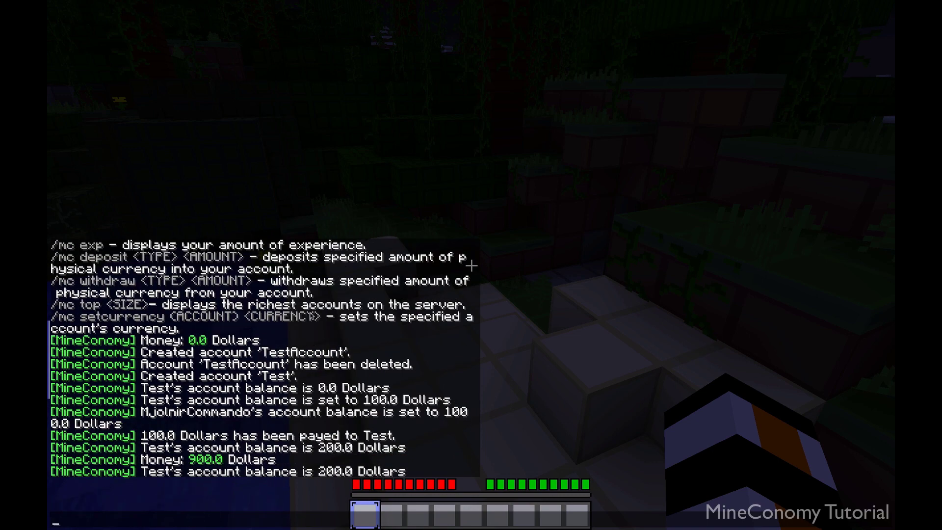
type("/mc 5")
key("BackSpace")
type("withdraw St")
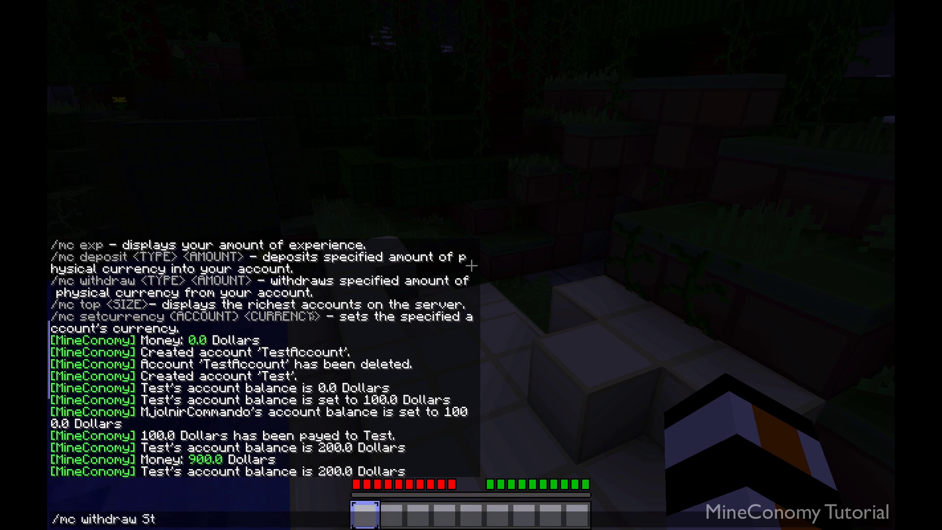
type("one 10")
key("Return")
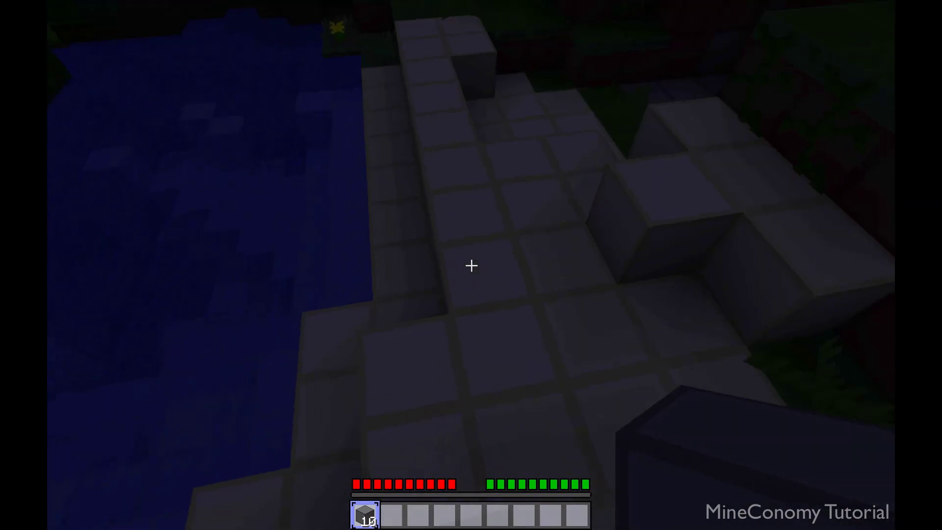
Place a few stone blocks in front of the player, stacking them into a small pillar
right_click(471, 265)
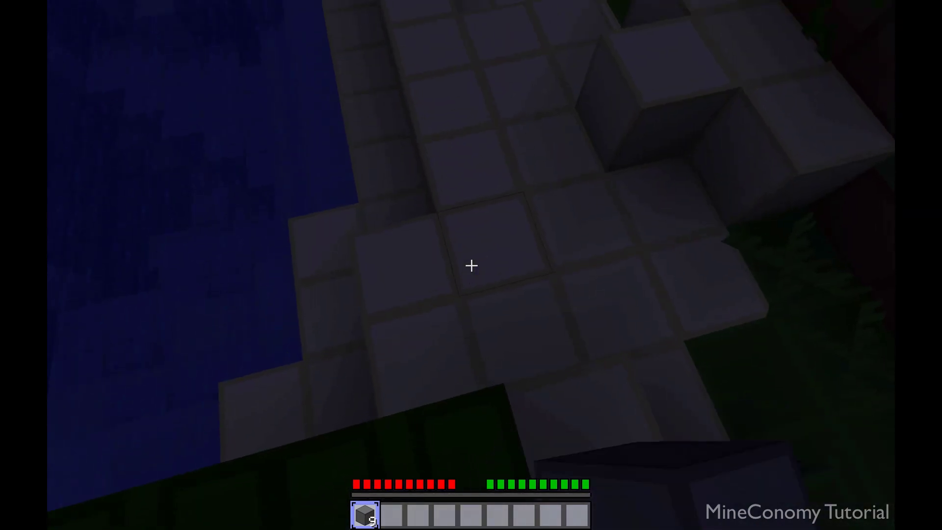
left_click(471, 266)
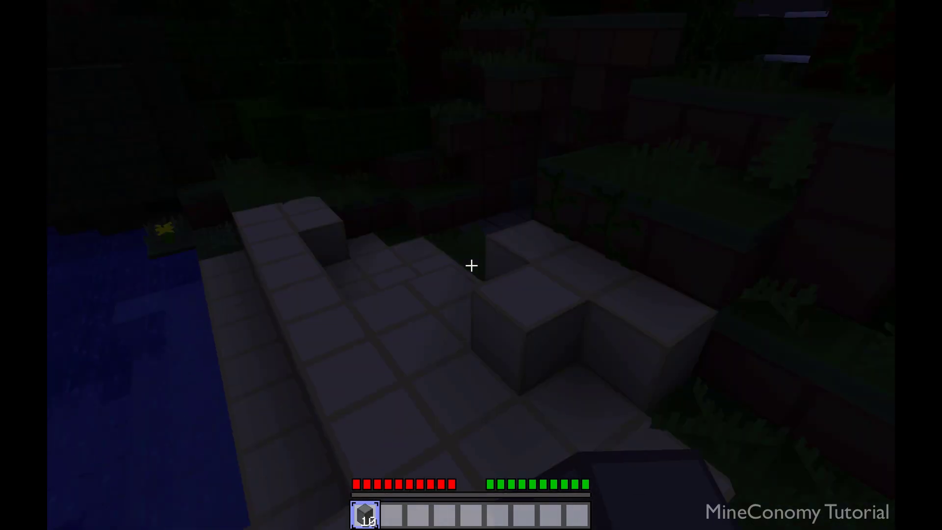
key("w")
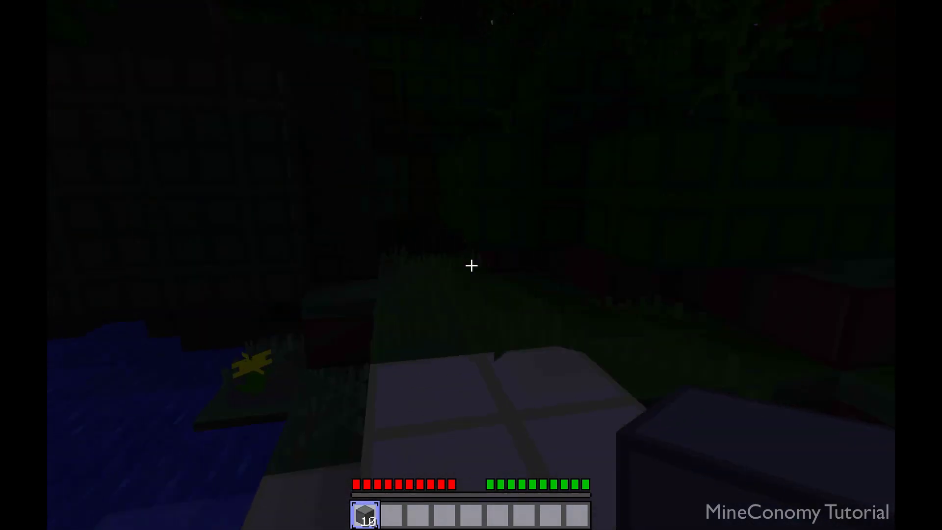
right_click(471, 266)
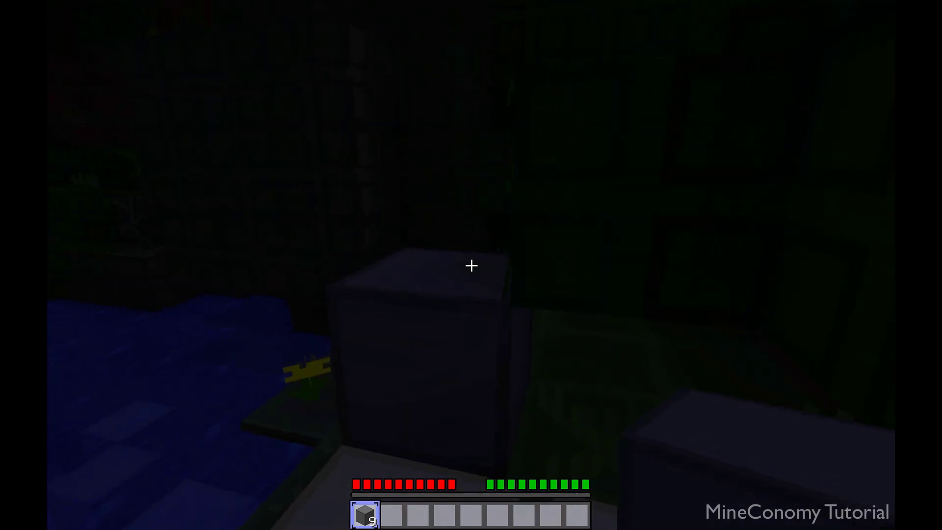
right_click(471, 265)
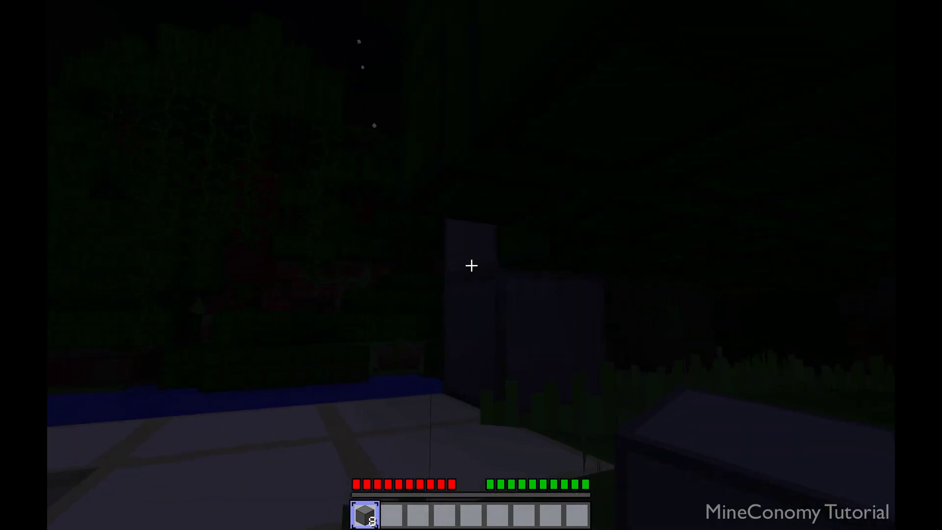
right_click(471, 266)
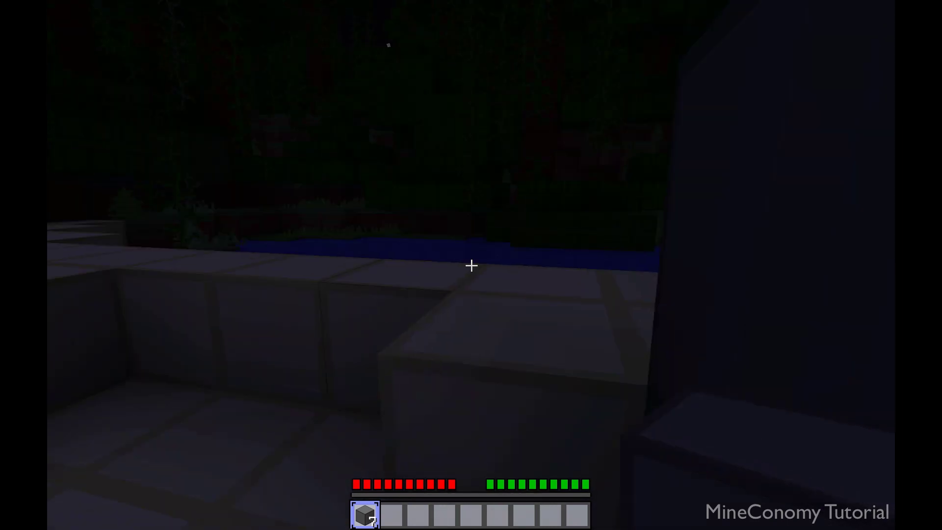
Return the remaining stone to the account with /mc deposit Stone
type("t/mc d")
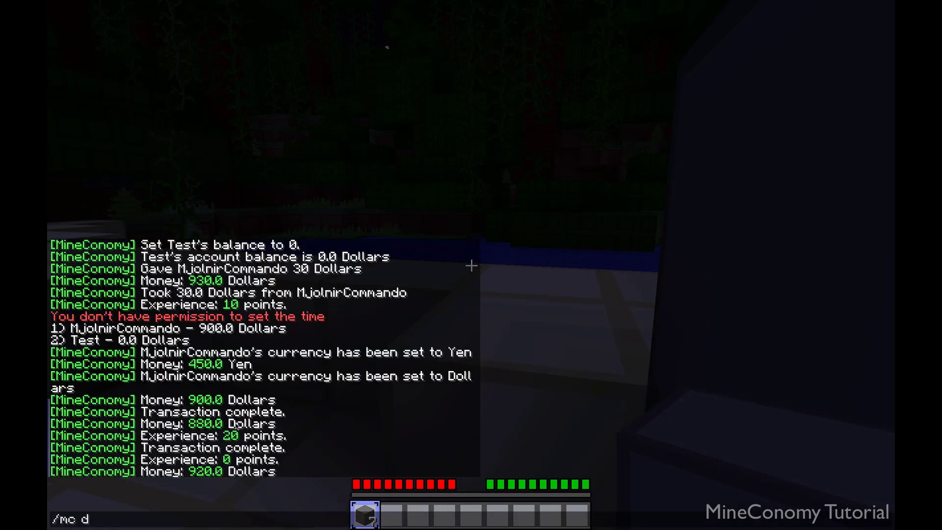
type("eposit Stone")
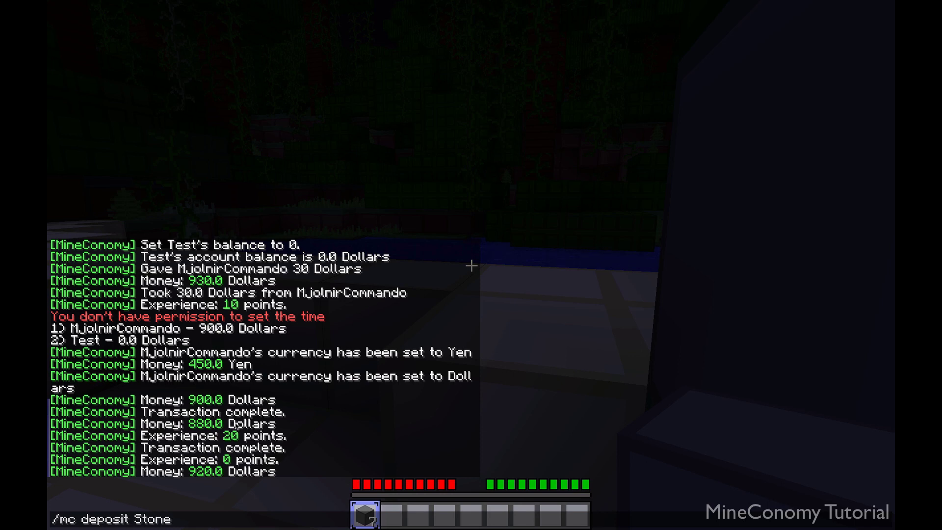
key("Return")
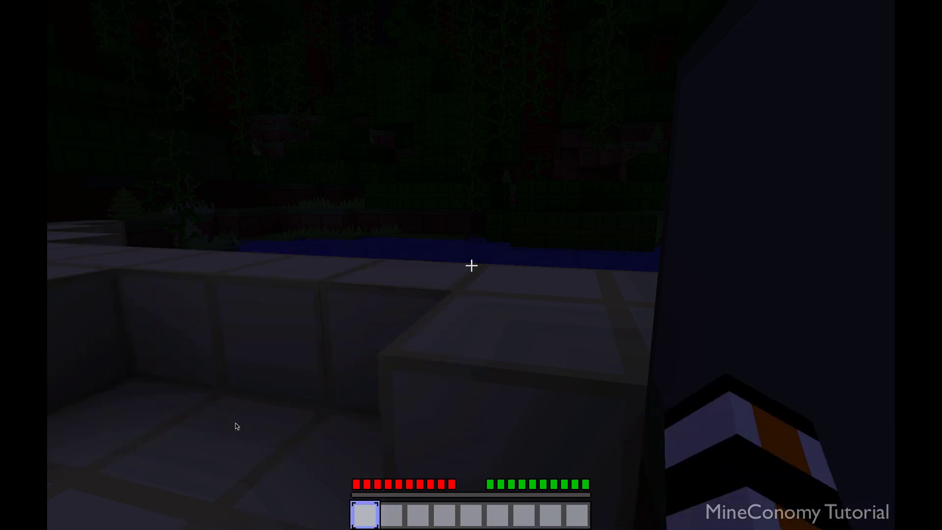
mouse_move(471, 265)
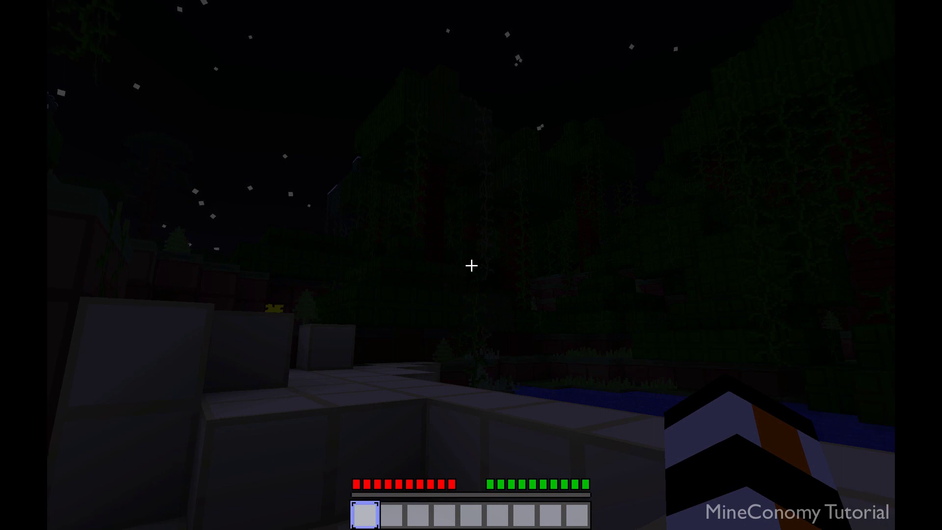
key("w")
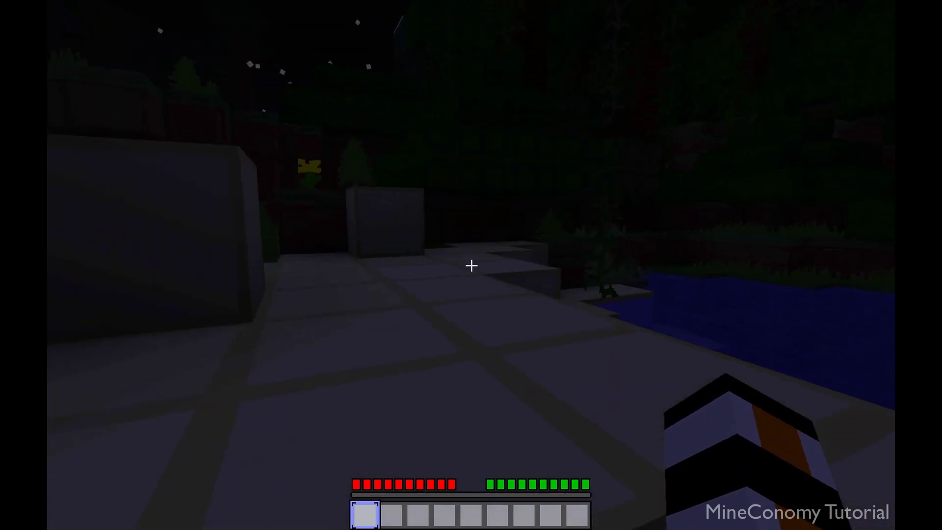